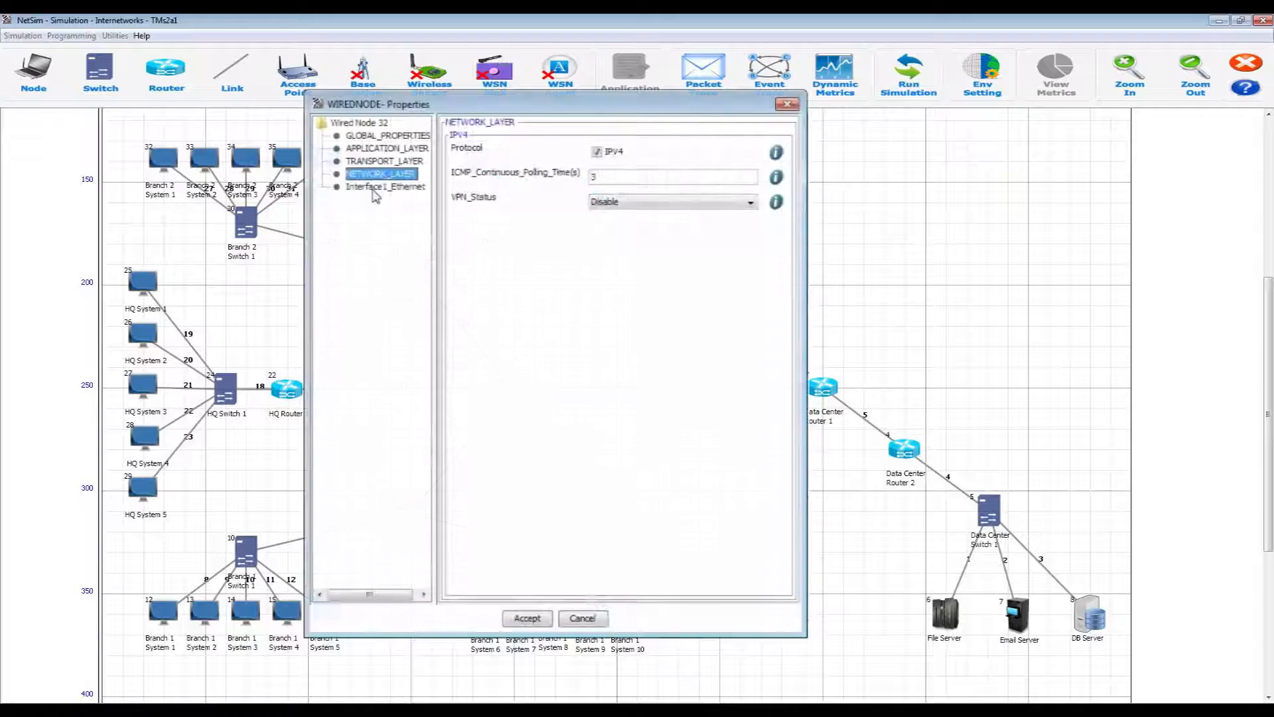
- Inspect Wired Node 32's Ethernet interface properties and open the properties of wired link 15 to check its speeds
left_click(378, 188)
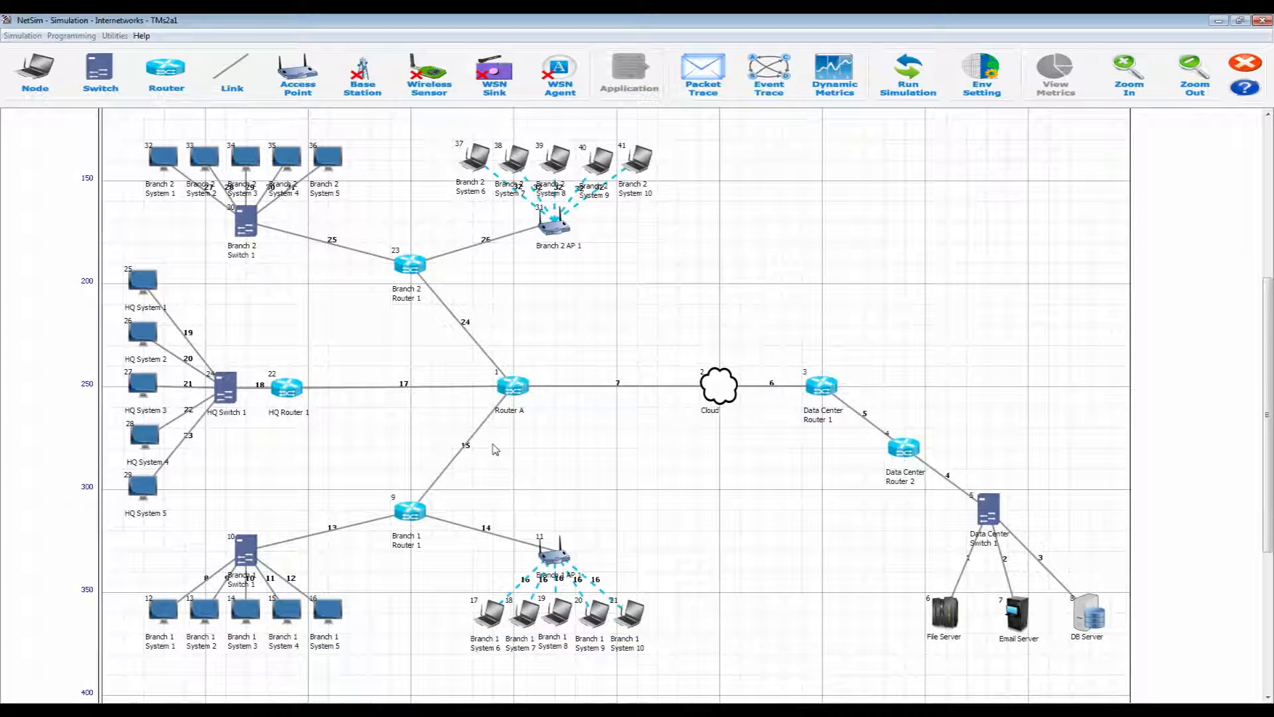
right_click(480, 439)
left_click(489, 446)
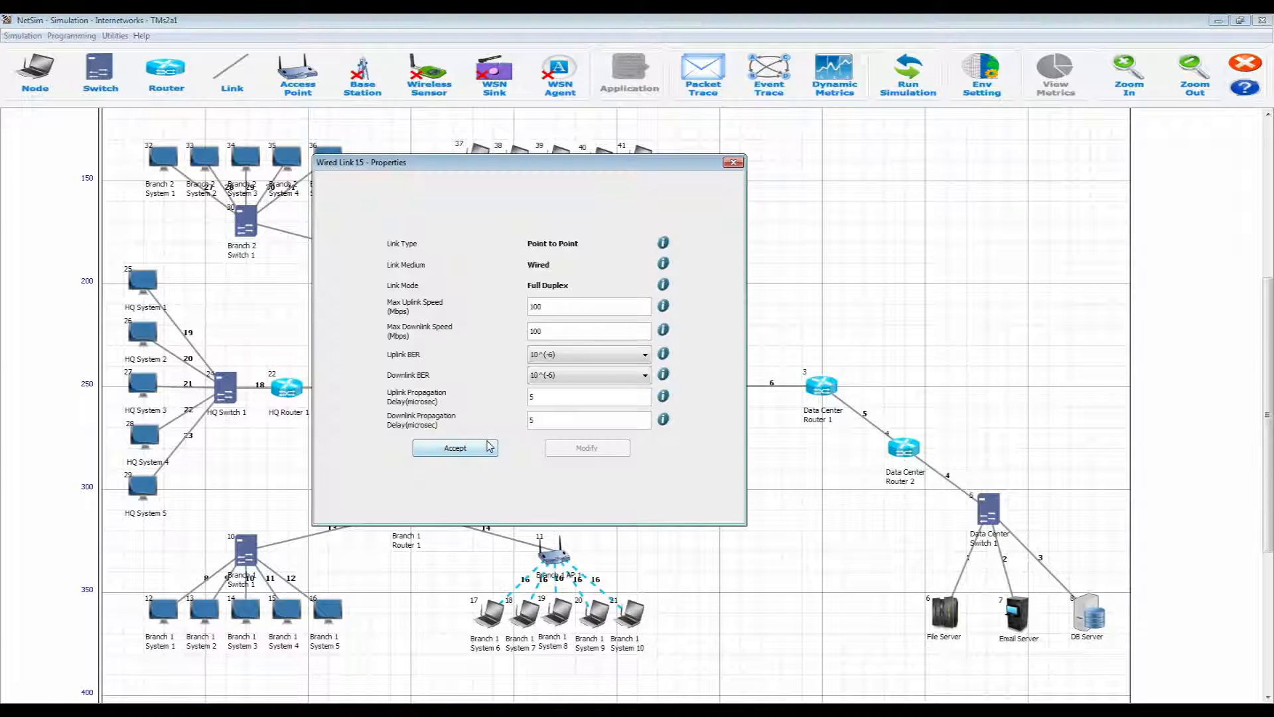
double_click(548, 310)
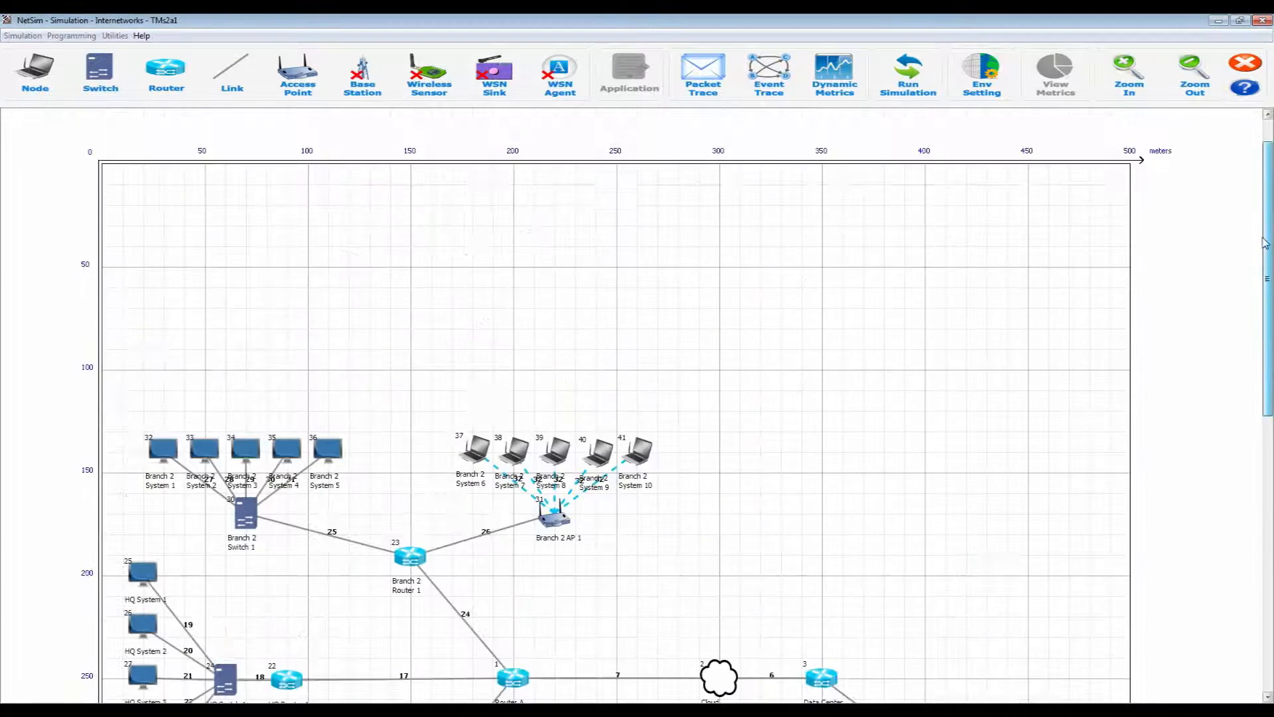
- Open the application properties and set Application1 to type FTP with source ID 12 and destination ID 6
scroll(1266, 242, "up", 2)
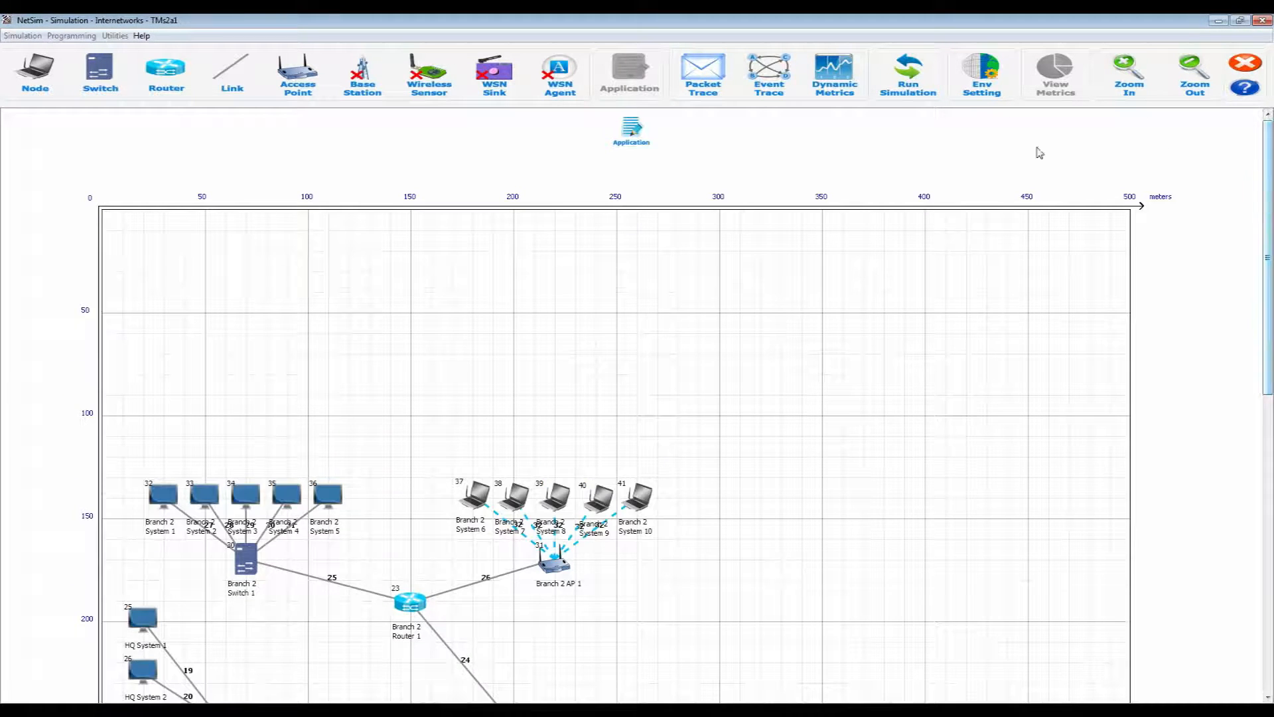
right_click(631, 127)
left_click(664, 150)
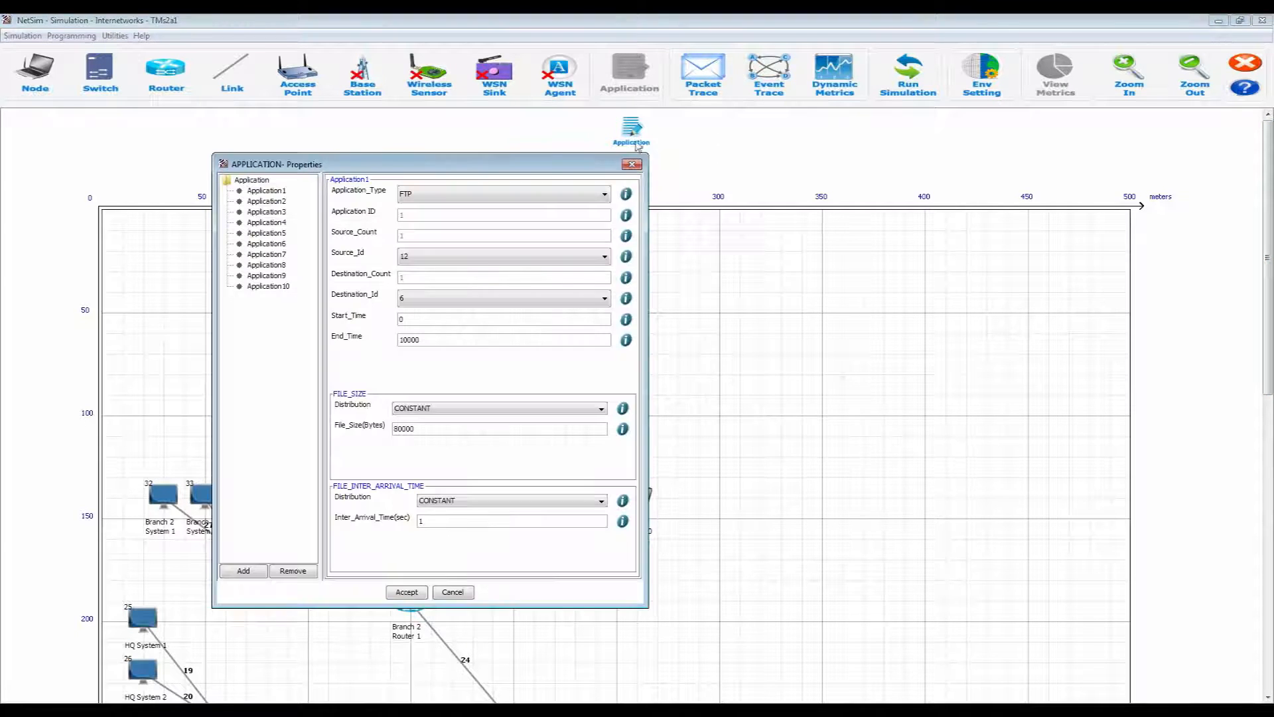
left_click(278, 191)
left_click(482, 194)
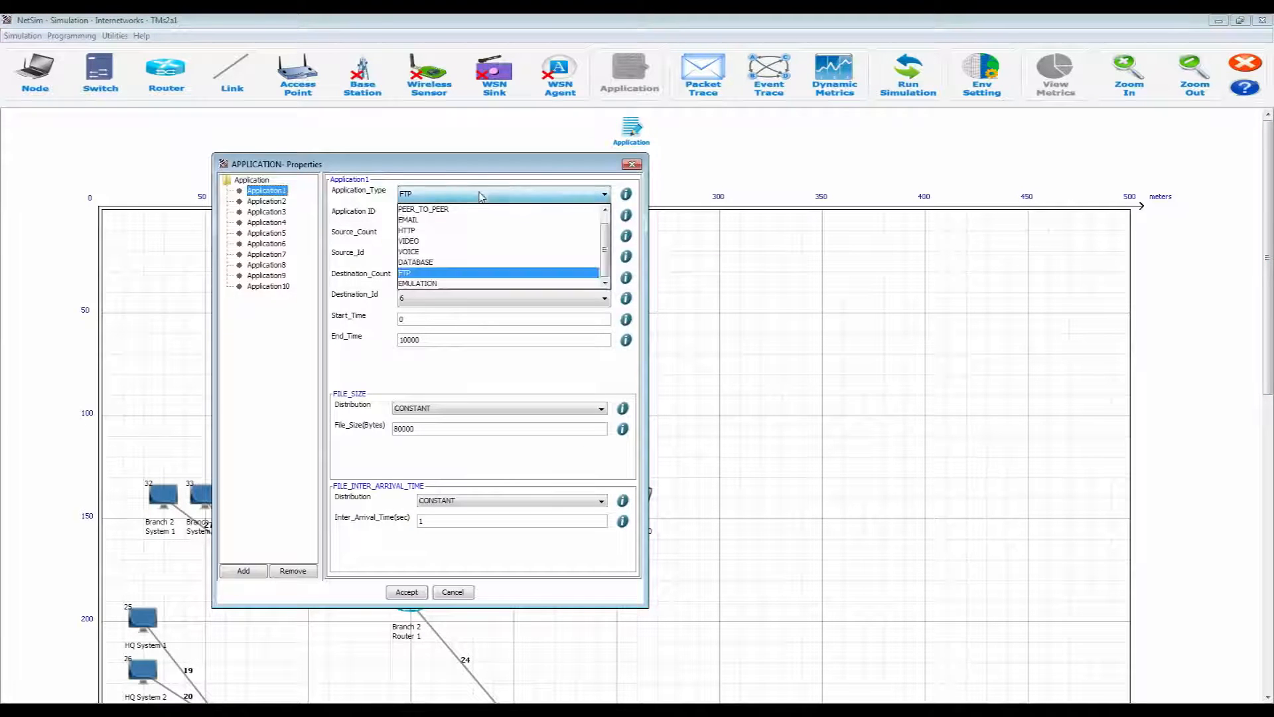
left_click(469, 273)
left_click(470, 257)
left_click(464, 272)
left_click(455, 298)
left_click(446, 313)
- Set Application2 to type DATABASE with source ID 13 and destination ID 8
left_click(272, 202)
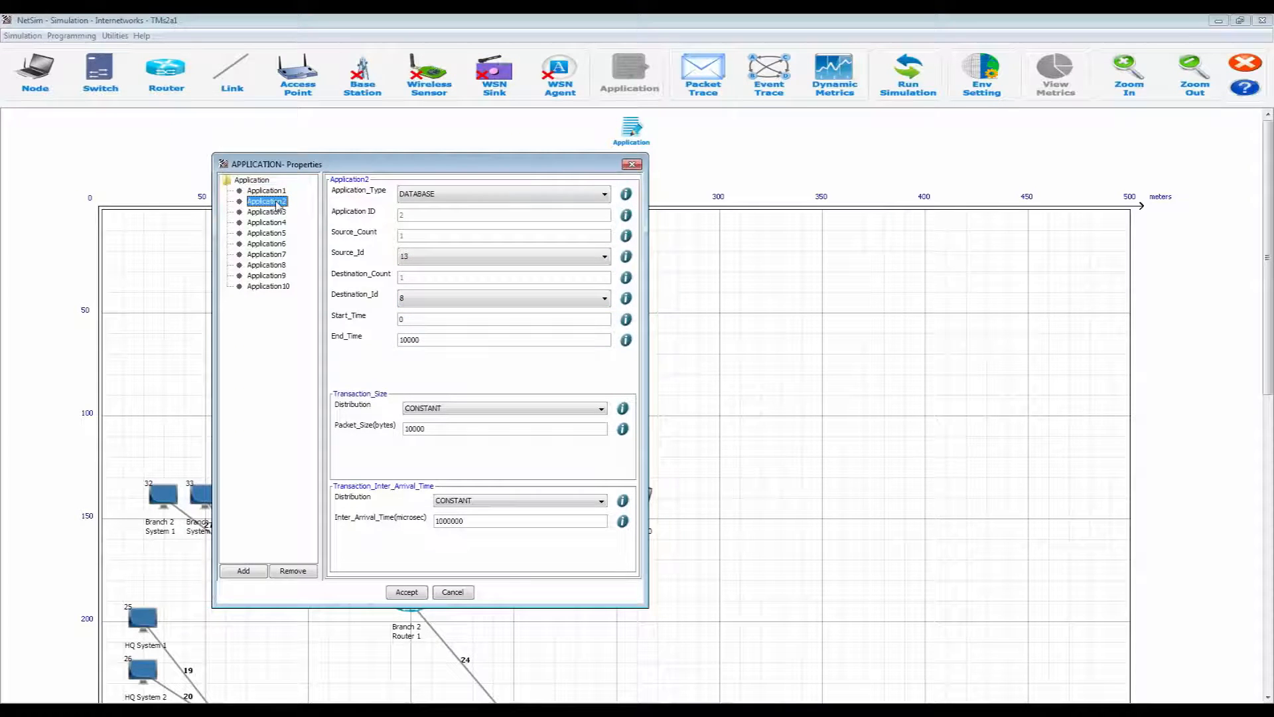
left_click(436, 194)
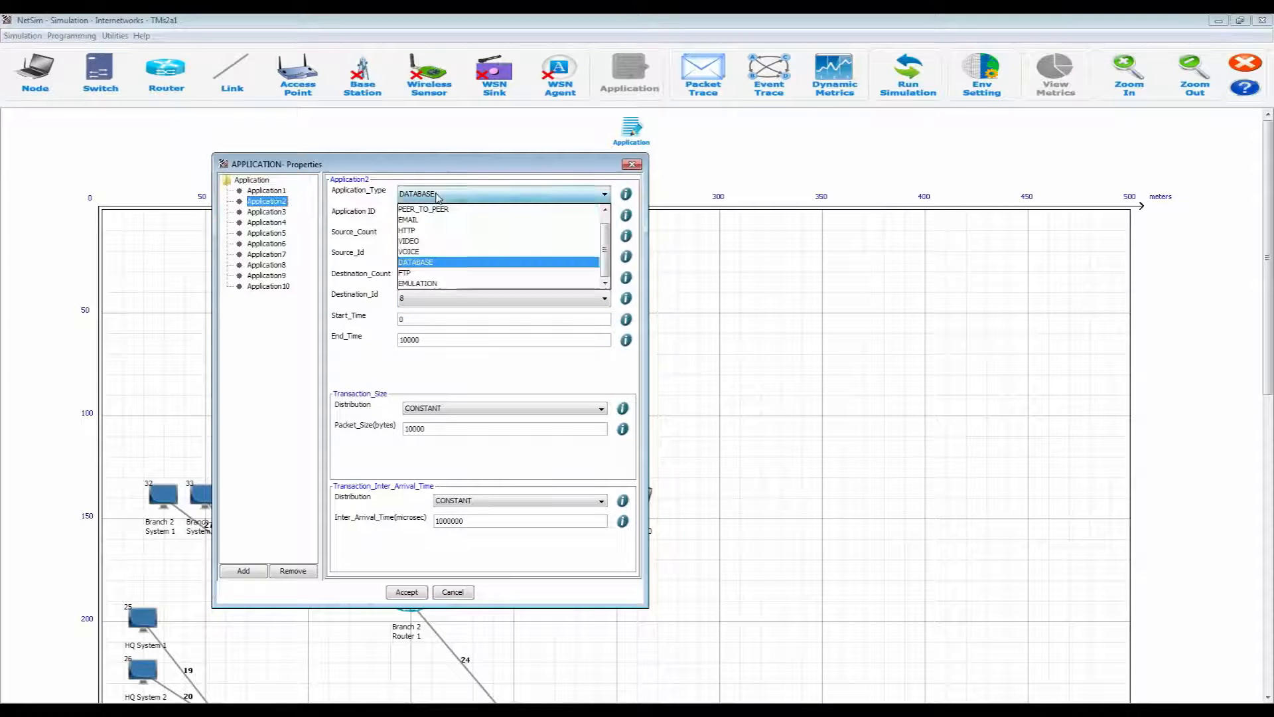
left_click(428, 262)
left_click(429, 265)
left_click(429, 273)
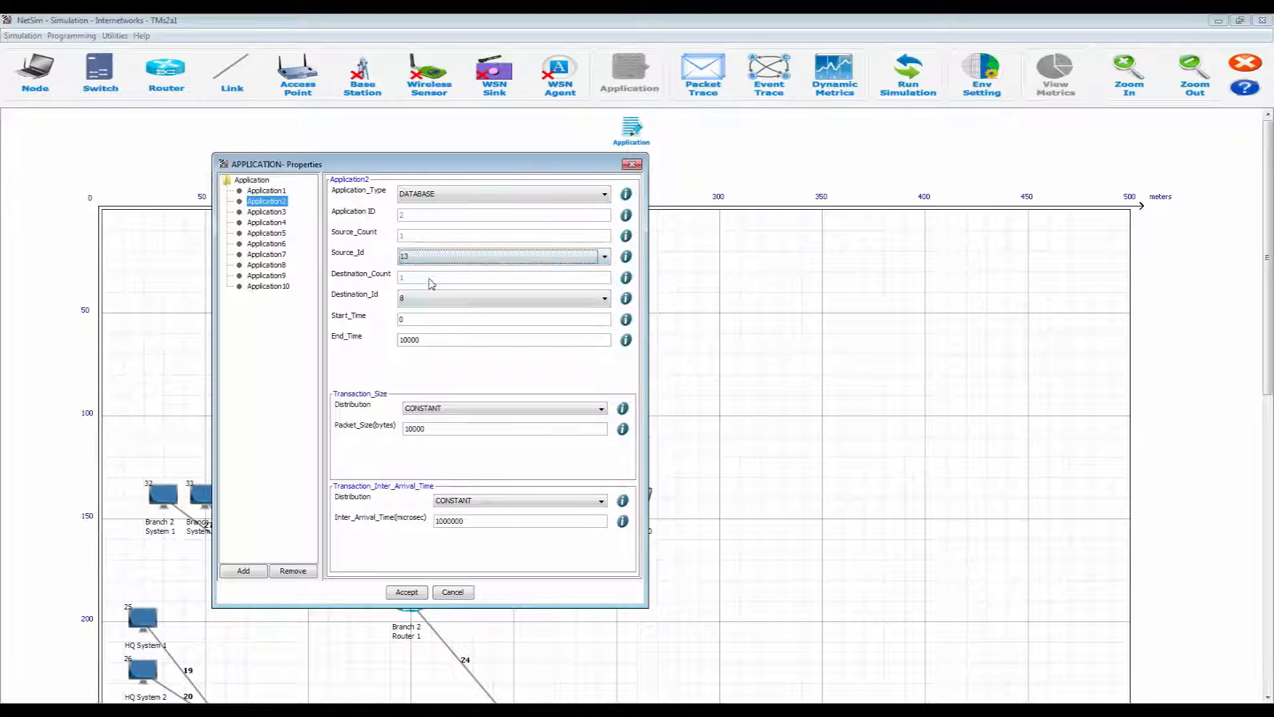
left_click(435, 298)
left_click(433, 317)
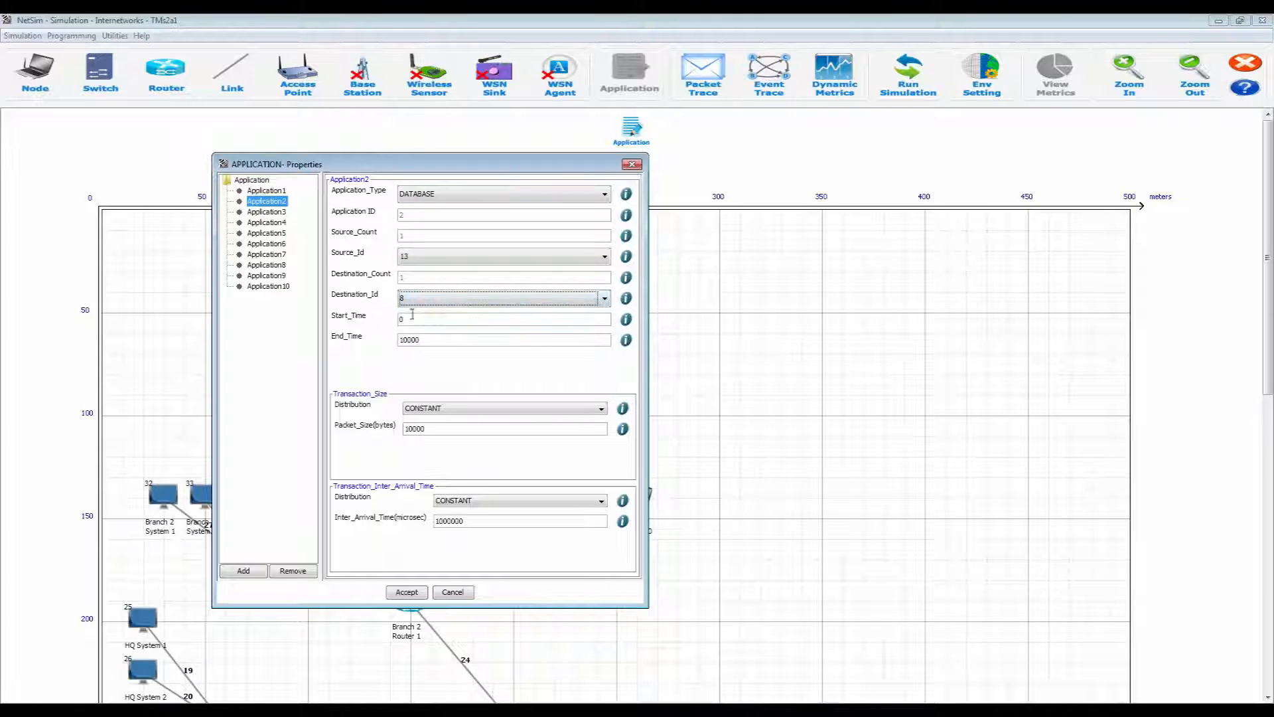
- Review the settings of Application3 through Application10 and accept the application properties
left_click(274, 213)
left_click(277, 224)
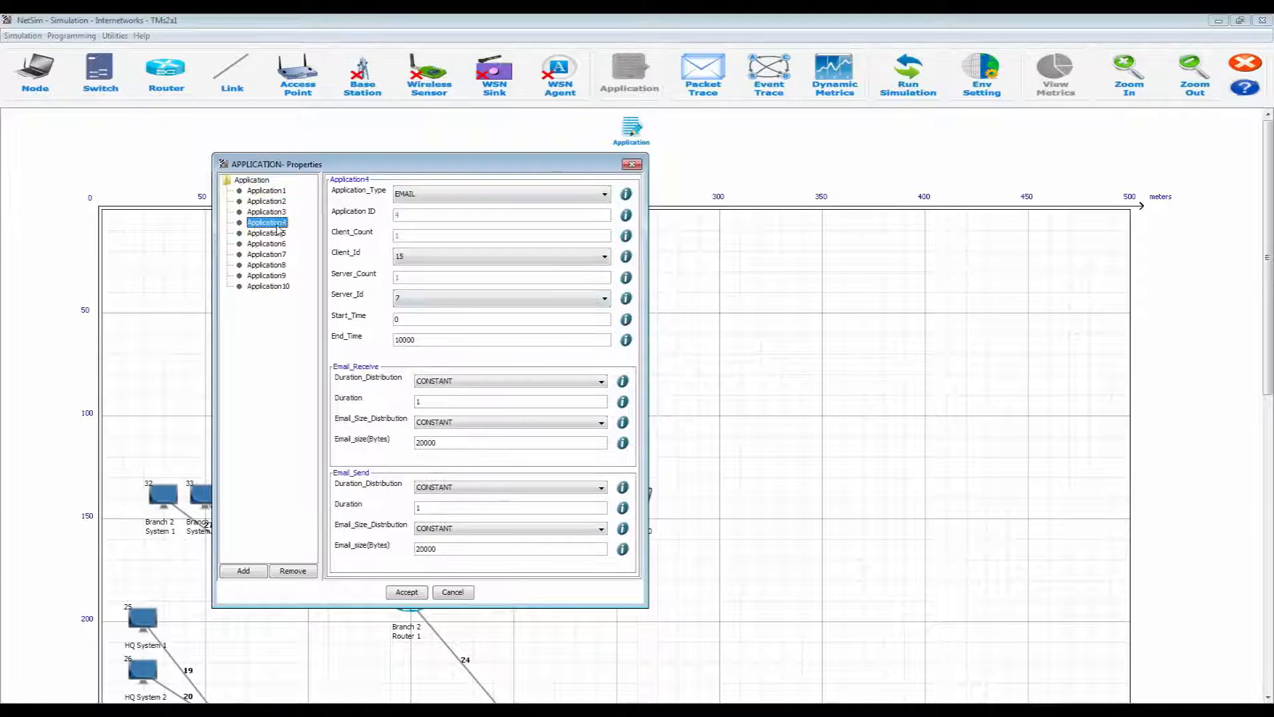
left_click(277, 234)
left_click(279, 244)
left_click(280, 255)
left_click(282, 266)
left_click(282, 275)
left_click(284, 286)
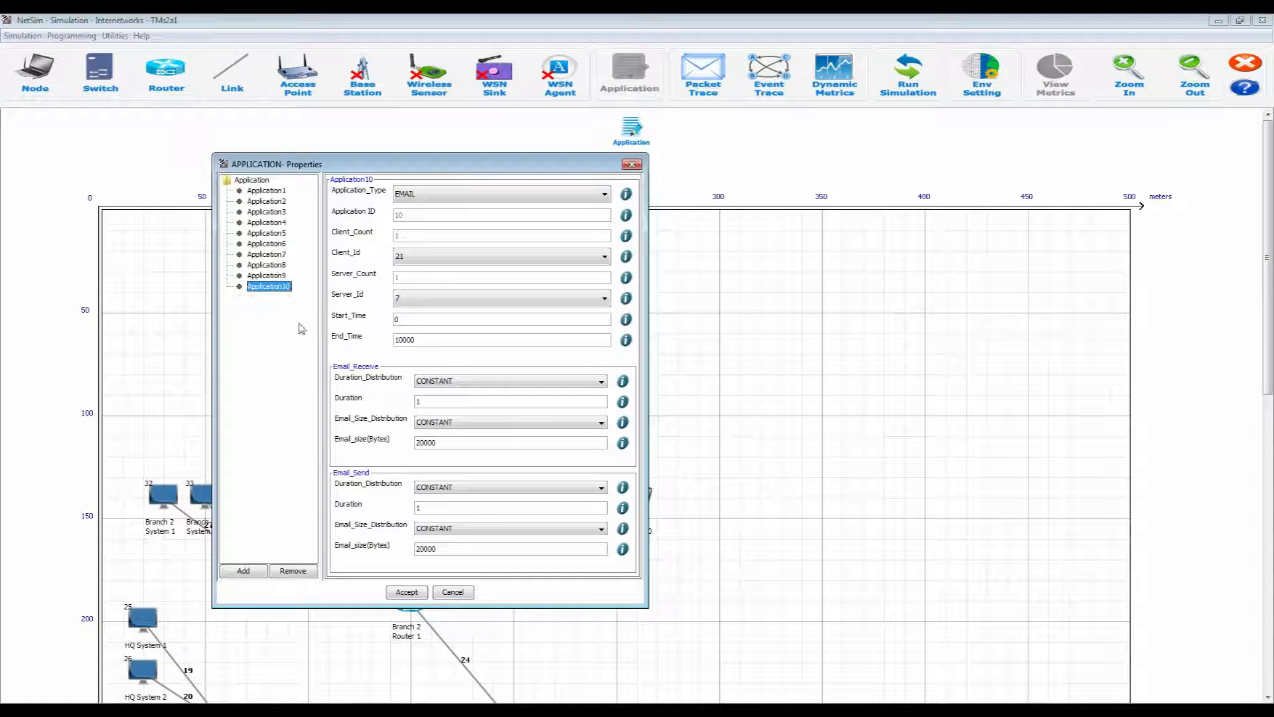
left_click(406, 593)
- Run the simulation with a simulation time of 30 s and packet animation recorded
scroll(405, 596, "down", 5)
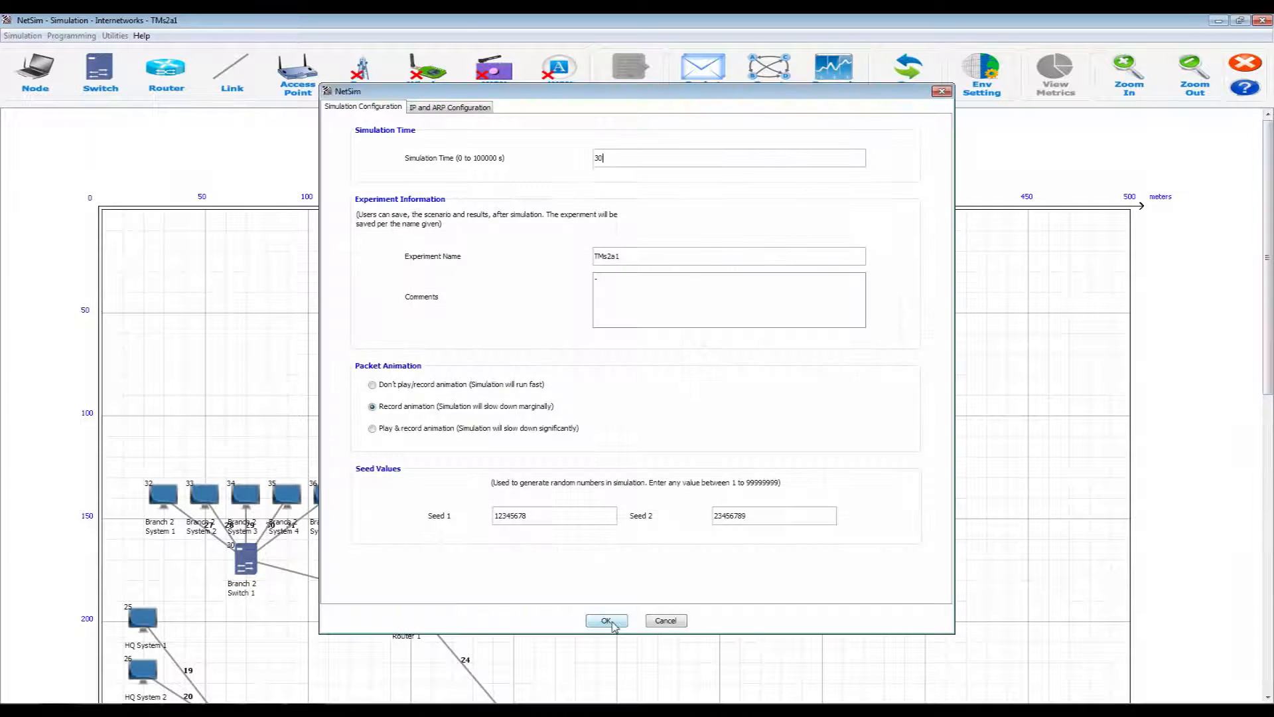
left_click(606, 621)
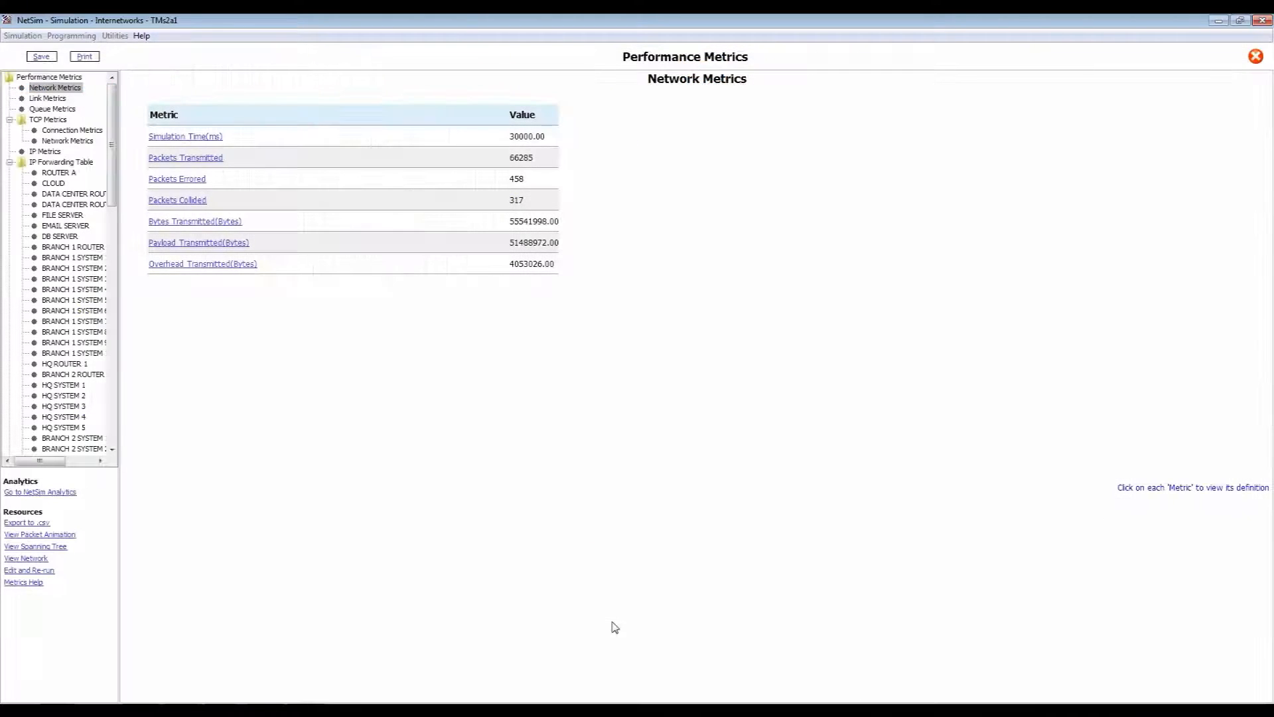
- Open the packet animation from the simulation results and play it
left_click(67, 538)
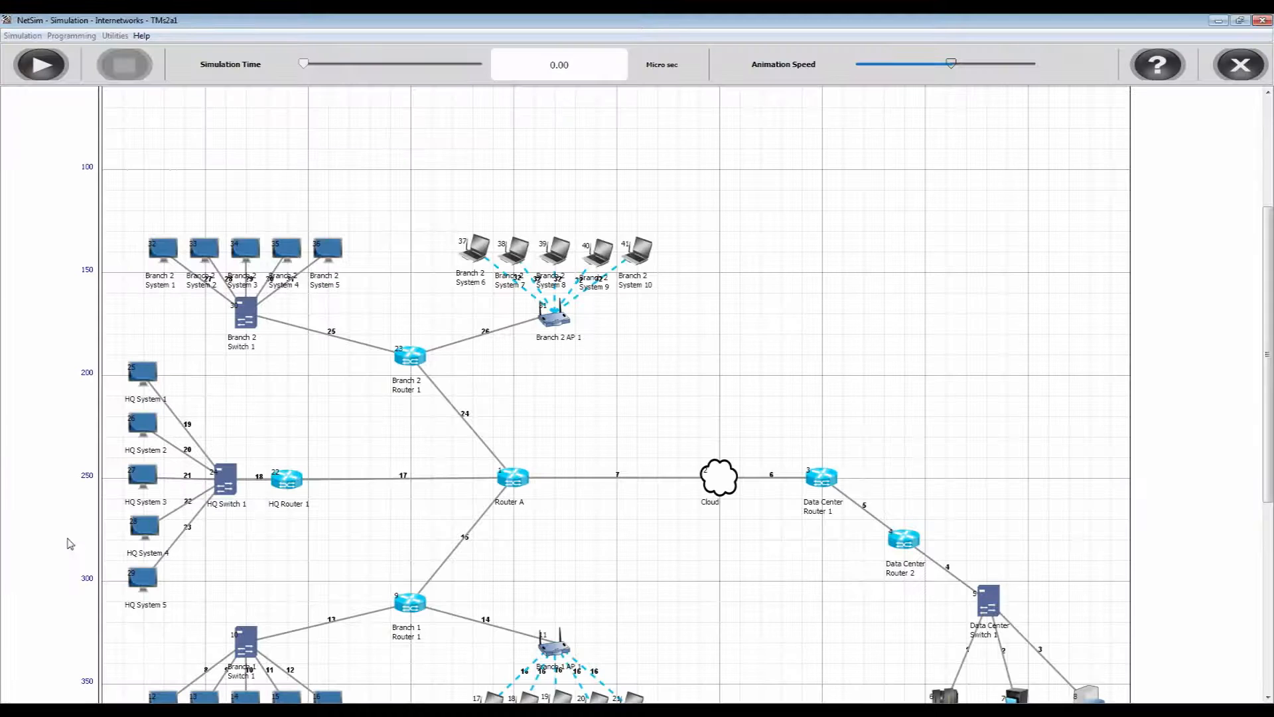
left_click(40, 64)
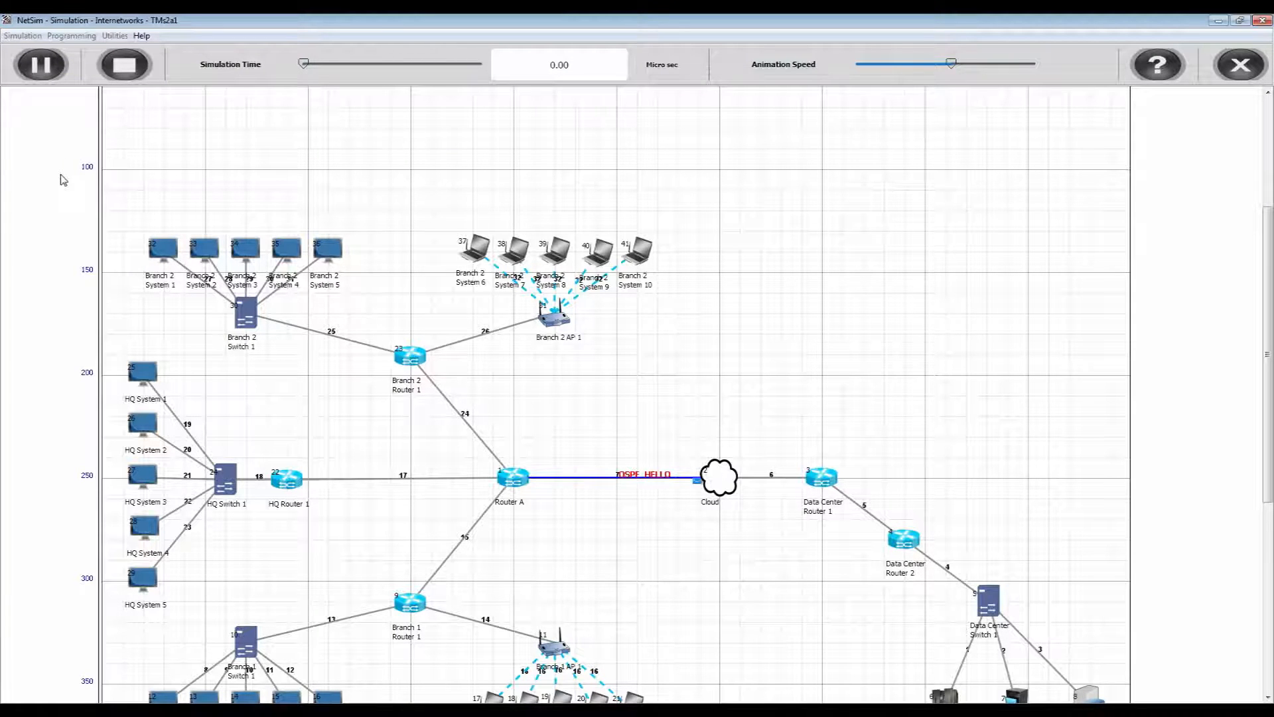
left_click_drag(1268, 211, 1268, 254)
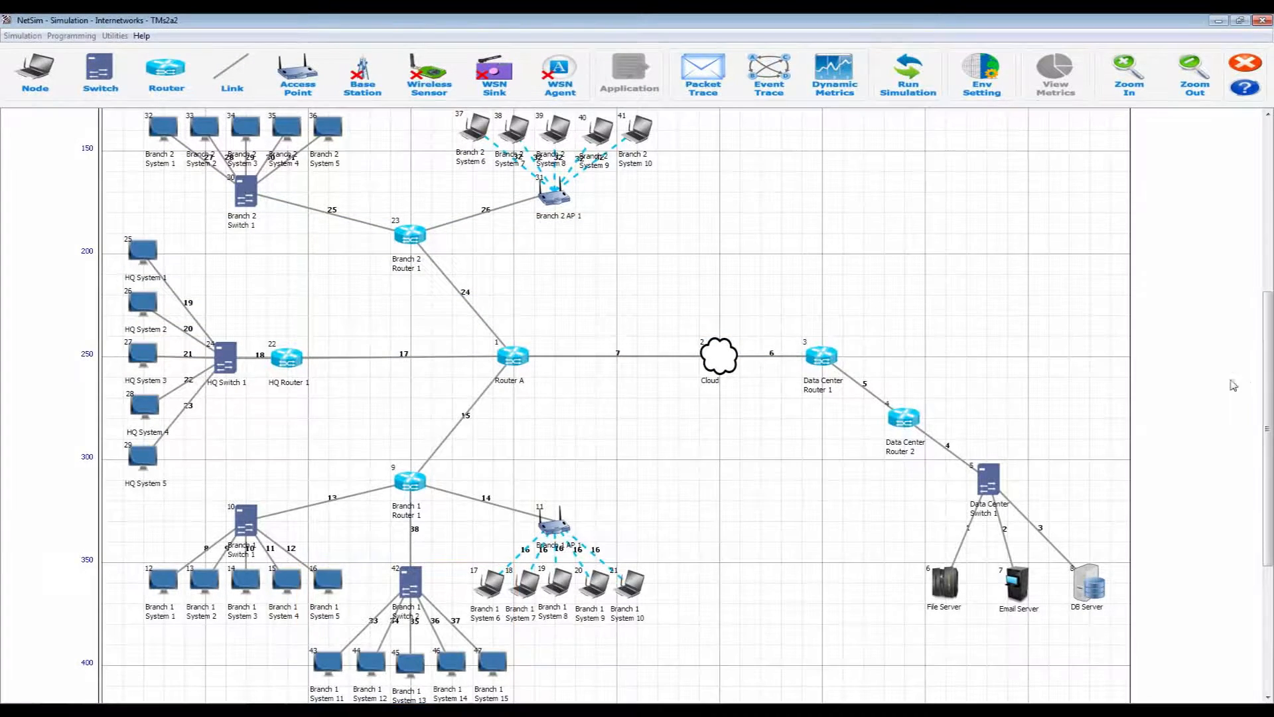
- Review the settings of Application11, Application12 and Application13 in the expanded branch scenario and accept the application properties
scroll(949, 139, "up", 10)
right_click(634, 133)
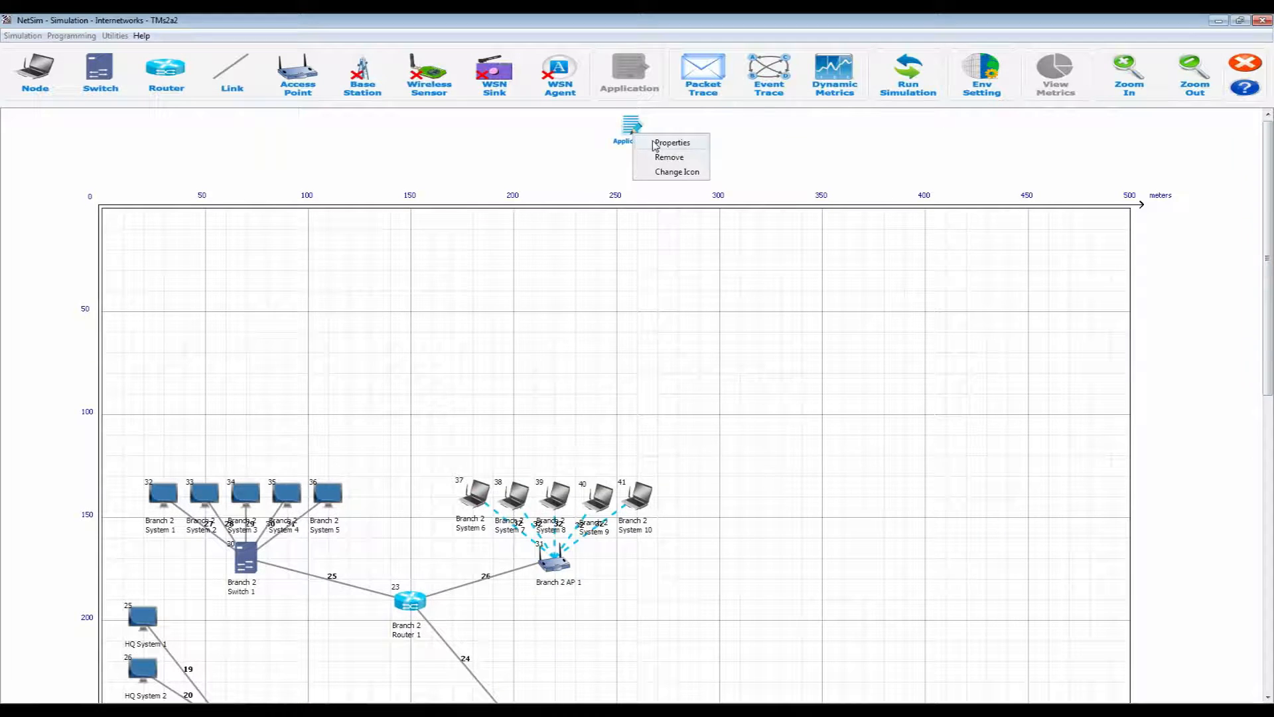
left_click(648, 142)
left_click(316, 310)
left_click(318, 321)
left_click(318, 331)
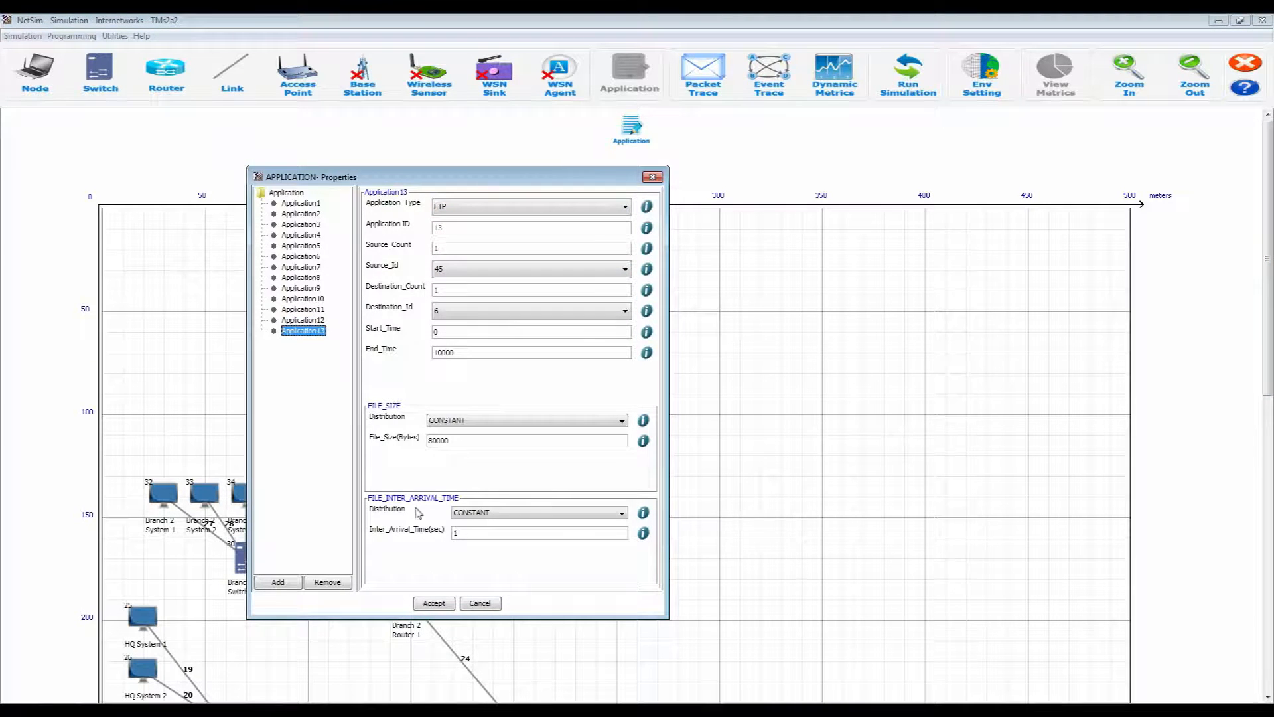
left_click(434, 603)
- Edit the maximum uplink and downlink speeds of wired link 15, setting the uplink to 4 Mbps, and accept
scroll(434, 604, "down", 5)
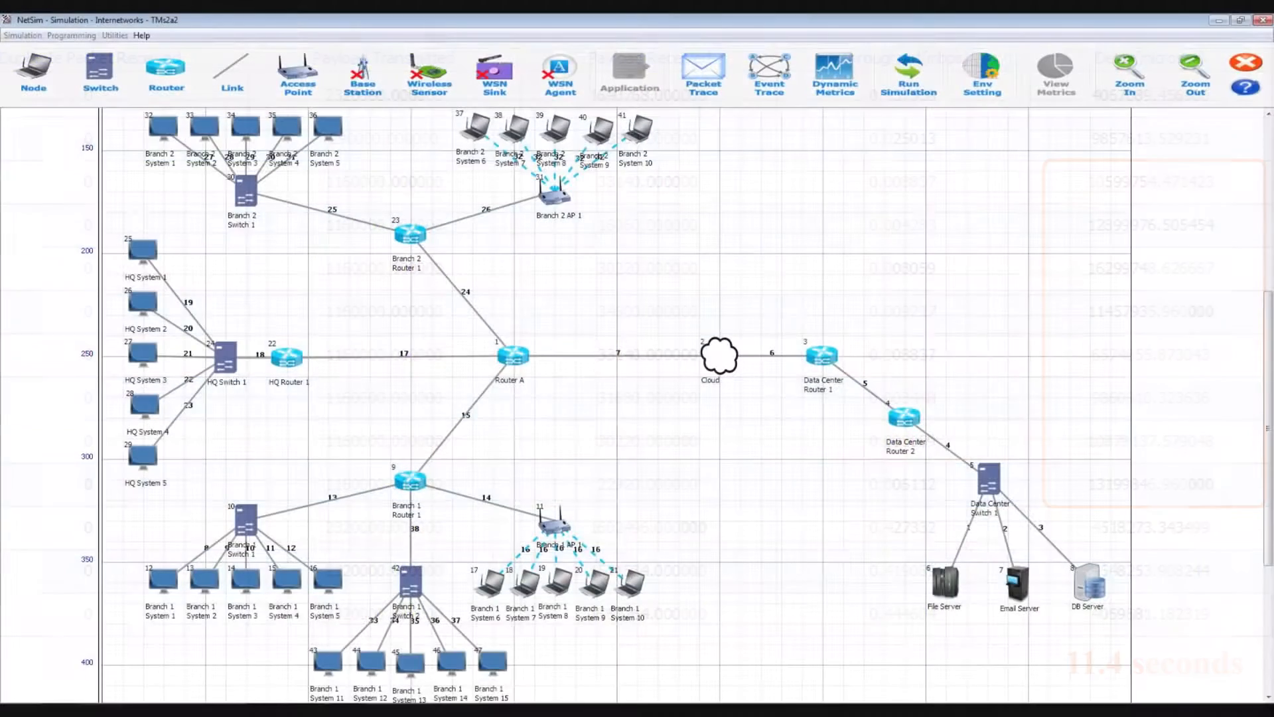
right_click(478, 404)
left_click(495, 412)
type("4")
double_click(543, 331)
left_click(490, 448)
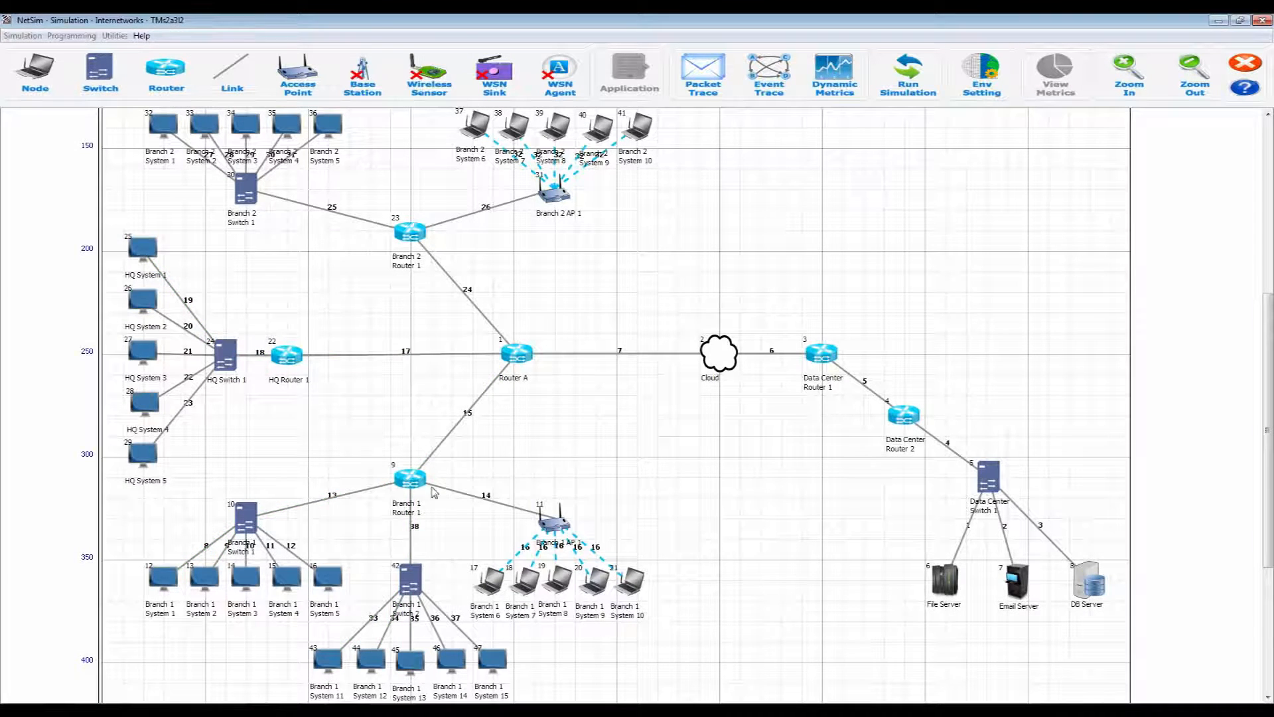
- Set the scheduling type of Branch 1 Router 1's Interface3_WAN to PRIORITY and accept the router properties
right_click(419, 483)
left_click(432, 494)
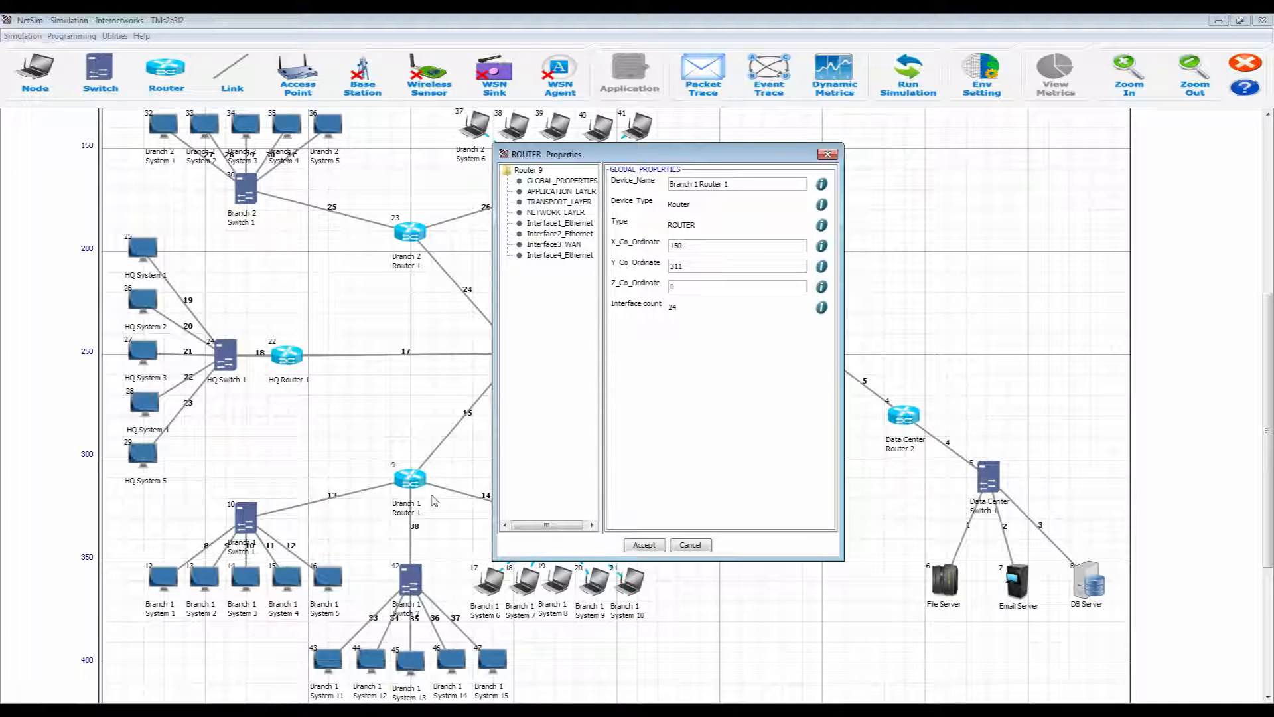
left_click(524, 246)
left_click(734, 298)
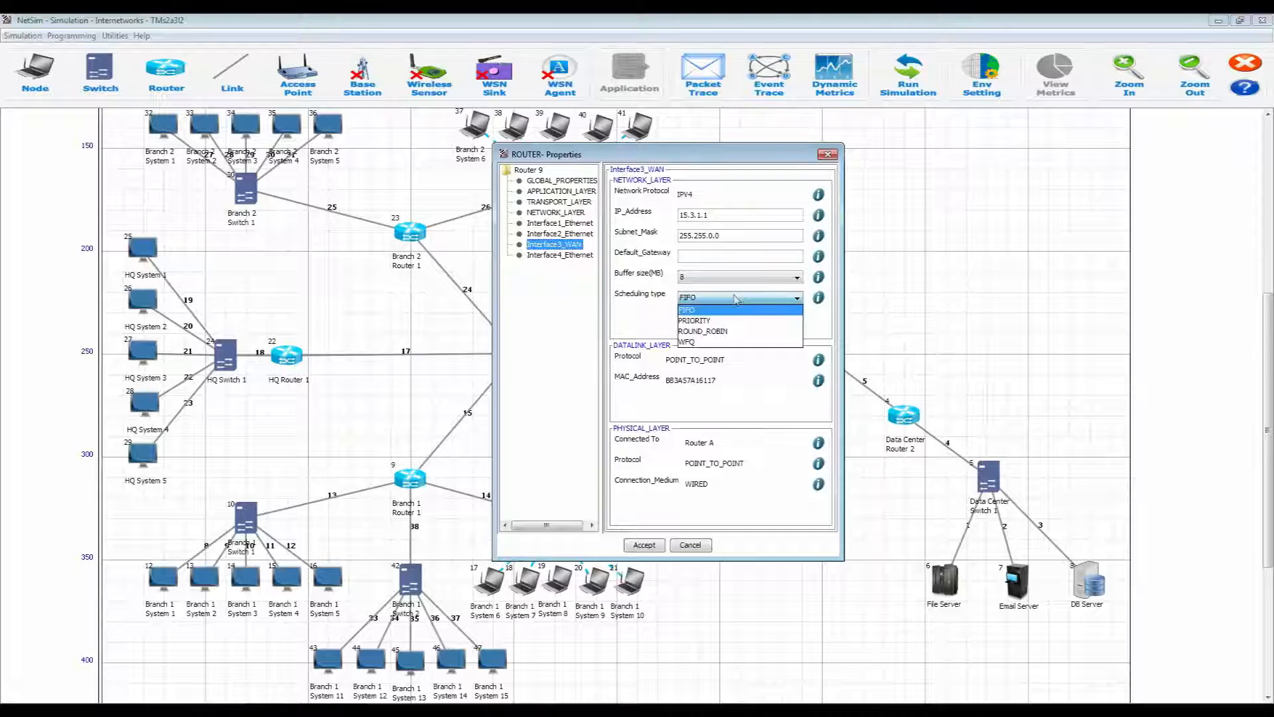
left_click(734, 323)
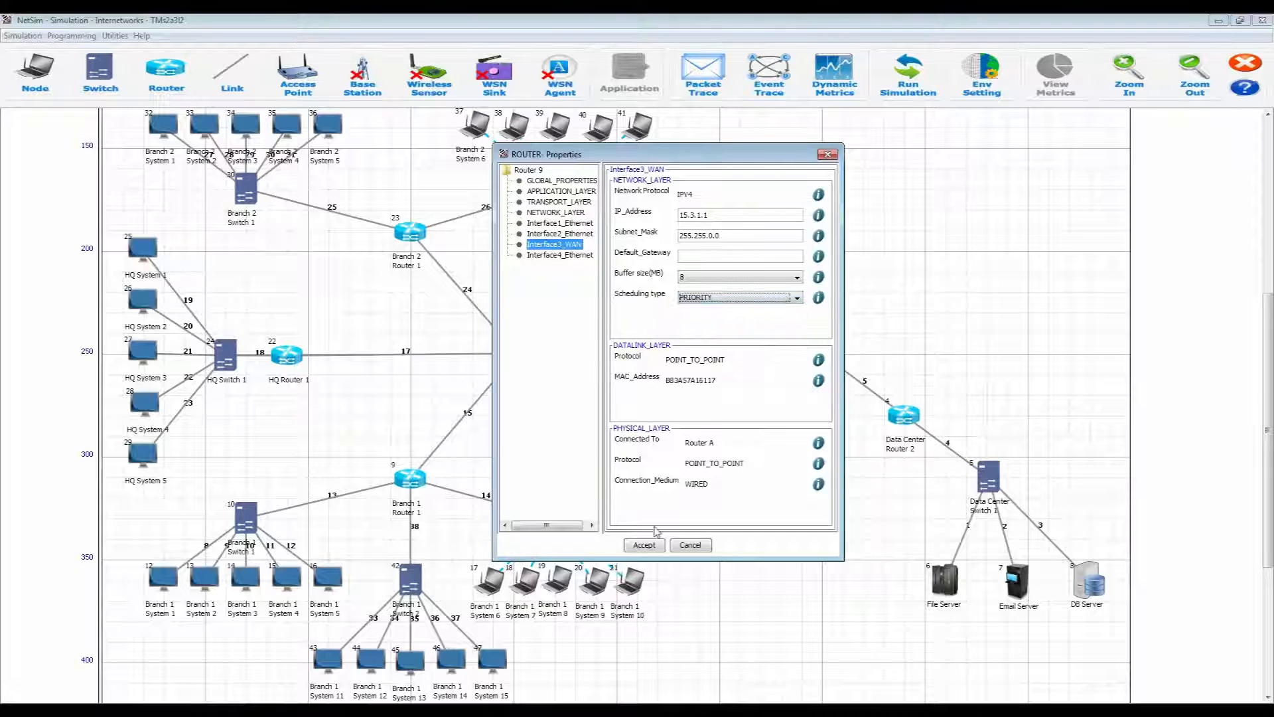
left_click(654, 547)
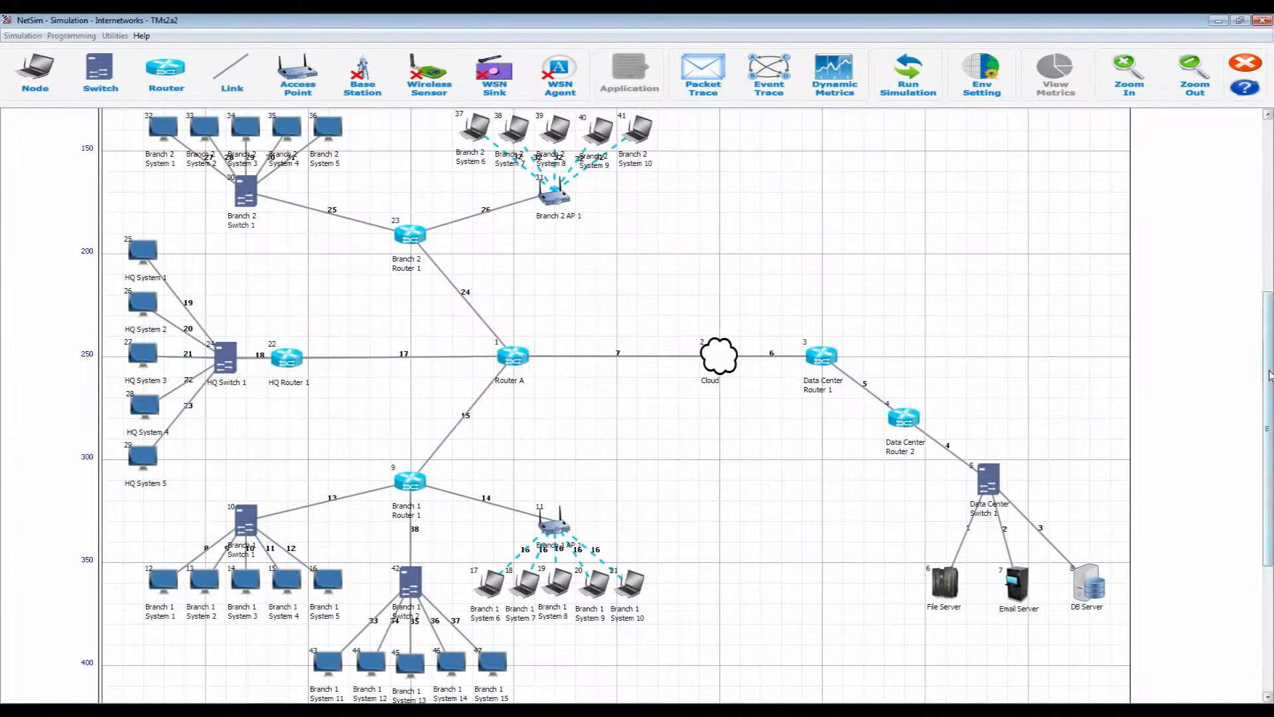
- Open the application properties and check the start times of individual applications, including Application1
scroll(737, 442, "up", 3)
right_click(639, 130)
left_click(660, 143)
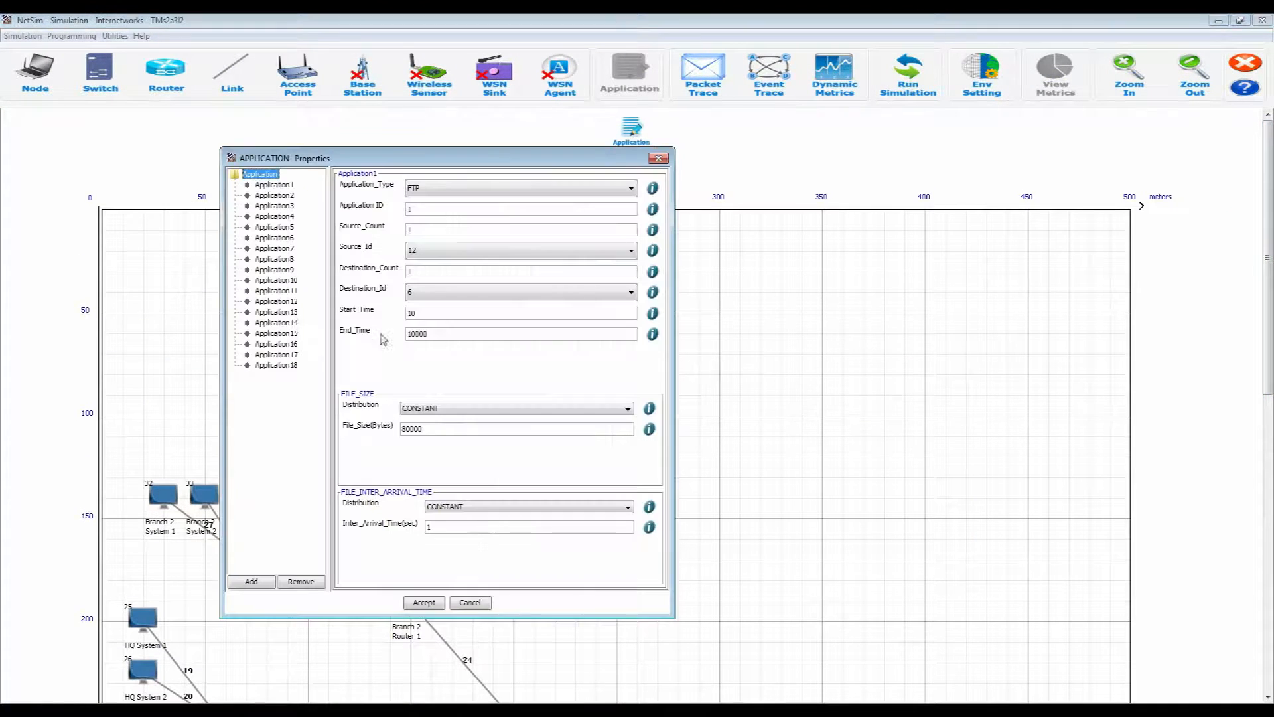
left_click(292, 325)
left_click(290, 186)
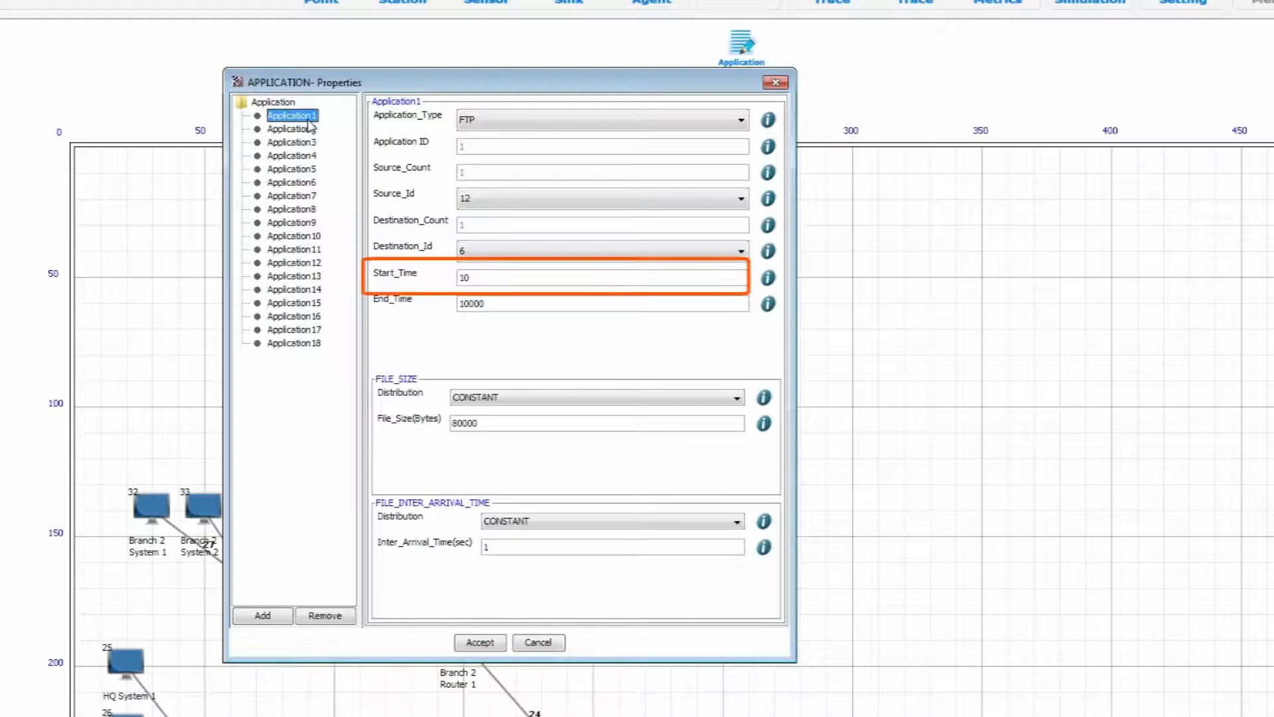
left_click(310, 183)
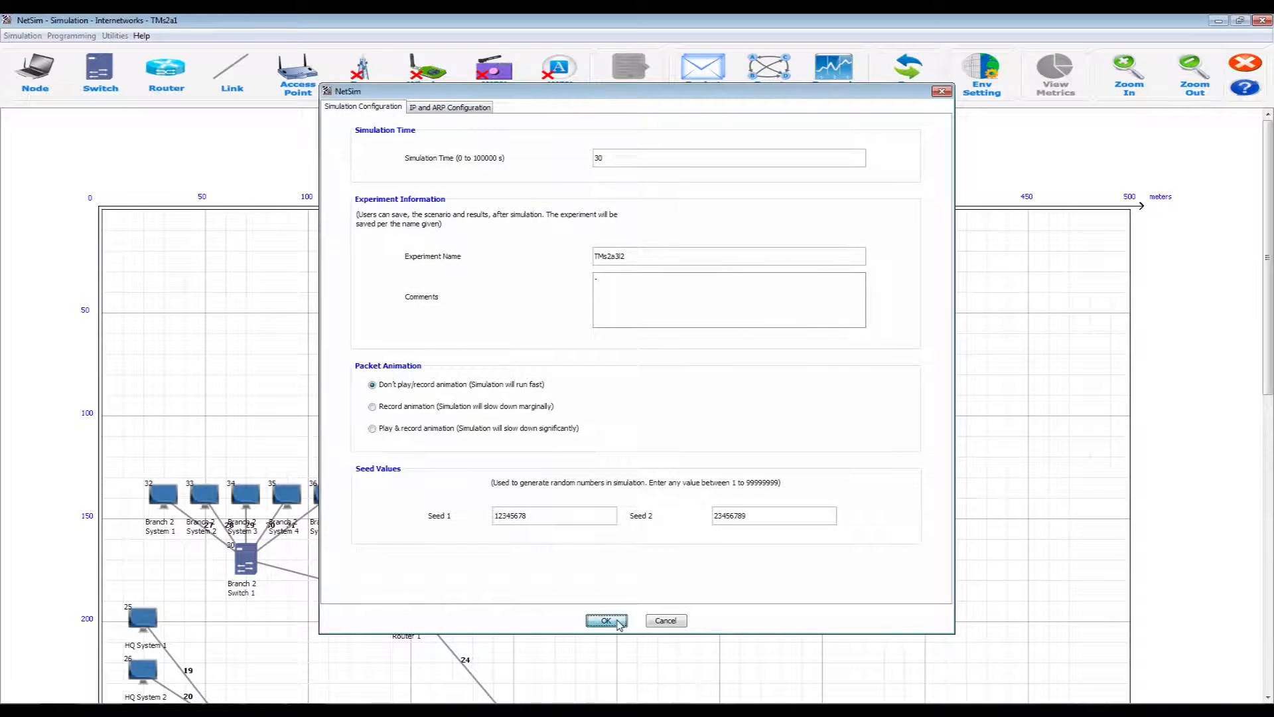
- Run the simulation for 30 s without playing or recording packet animation
left_click(617, 622)
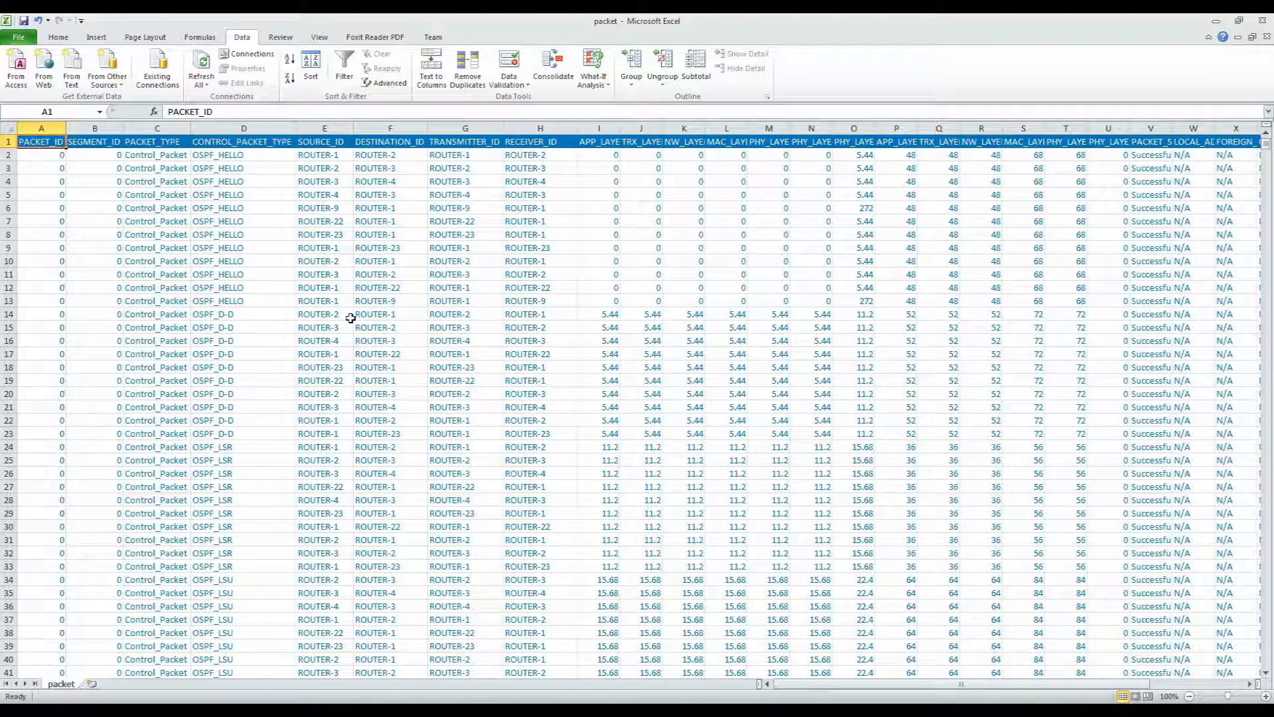
- In the packet trace in Excel, turn on column filters and show only rows with PACKET_ID 1
left_click(345, 67)
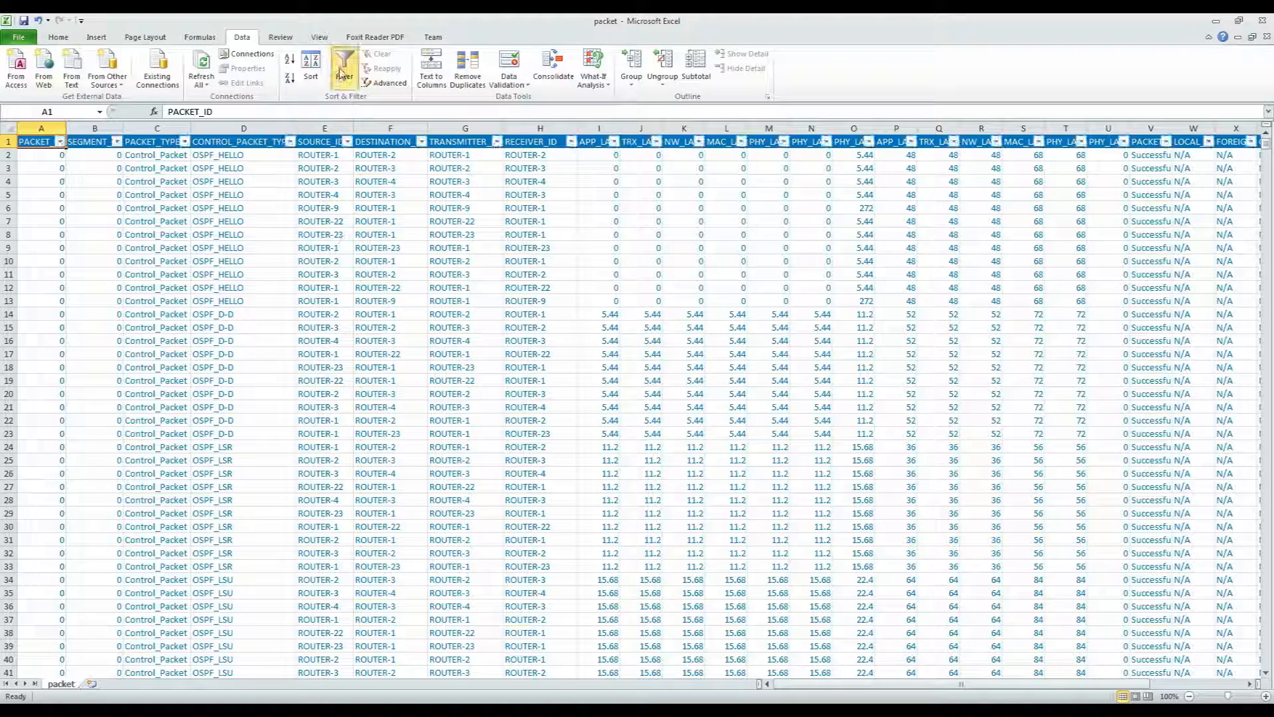
left_click(60, 141)
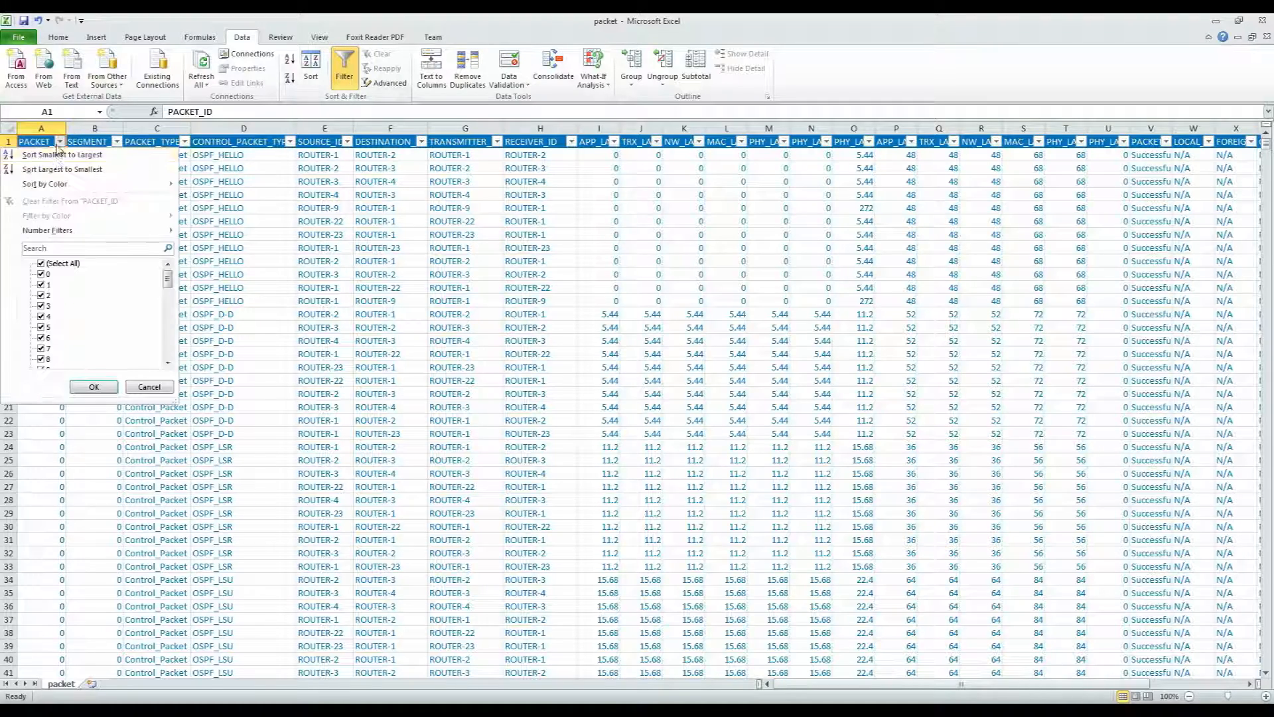
left_click(40, 263)
left_click(41, 284)
left_click(93, 386)
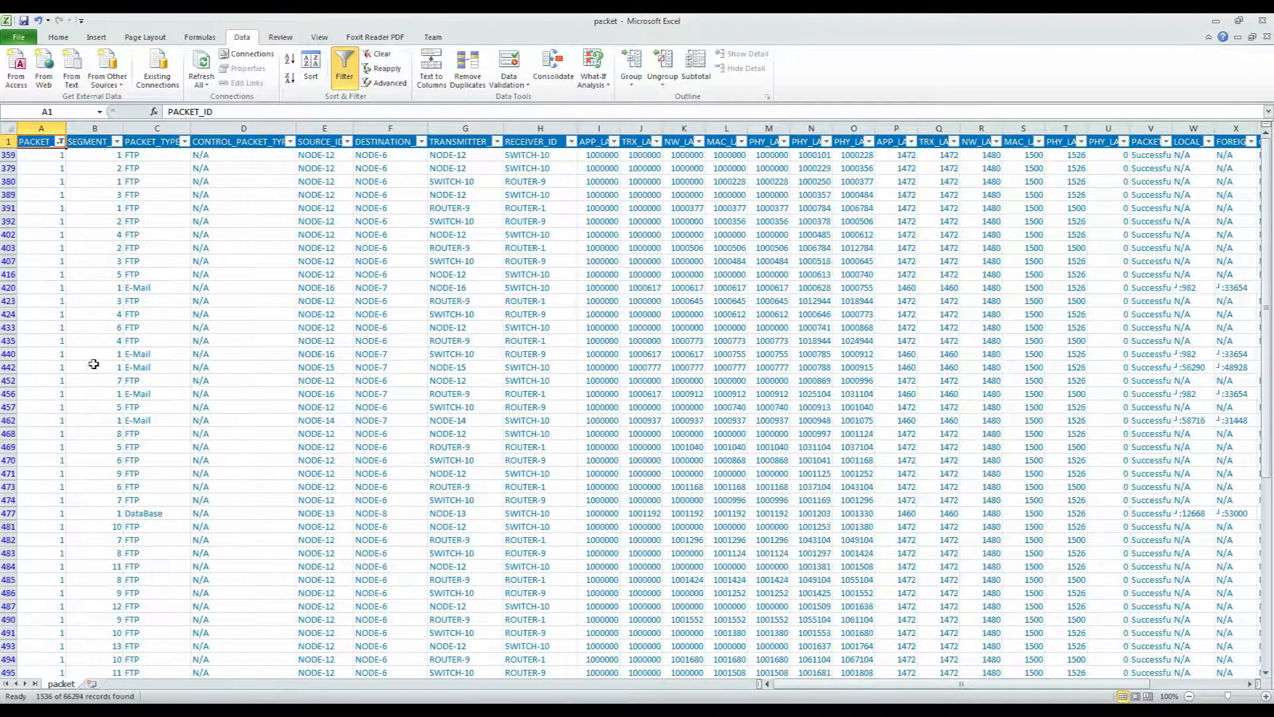
- Filter the packet trace further to rows with SEGMENT_ID 1
left_click(117, 142)
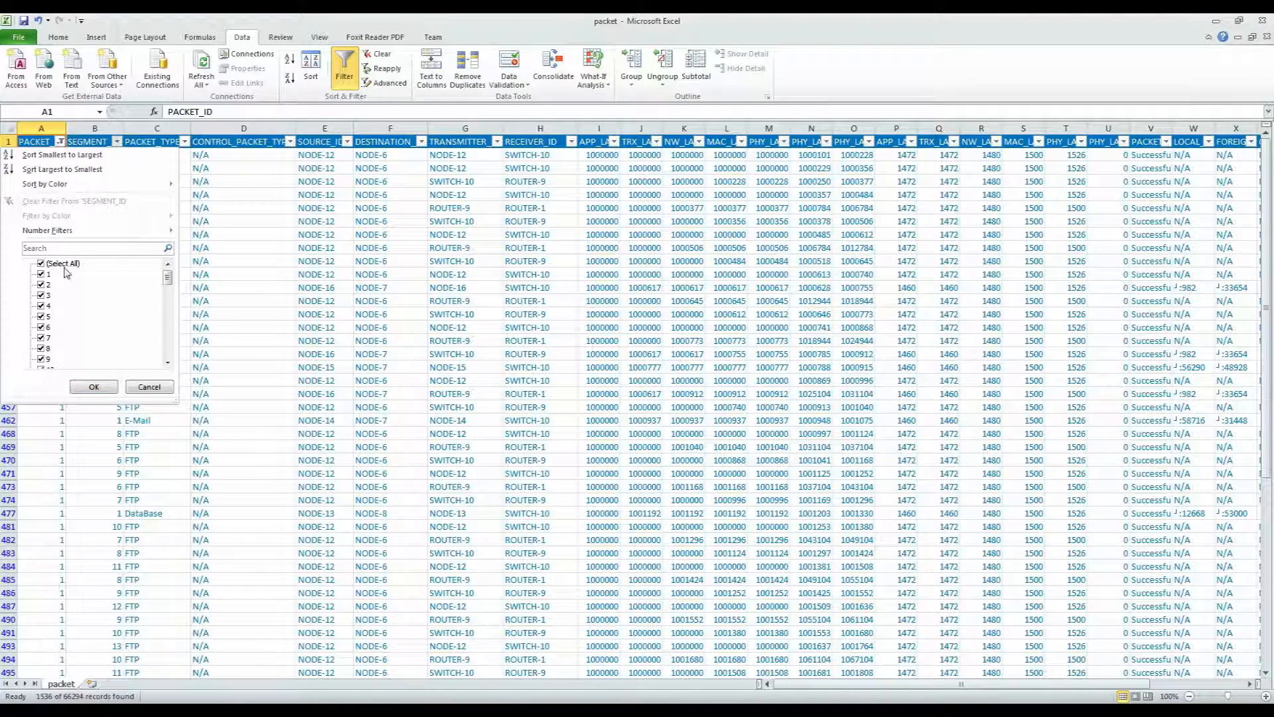
left_click(41, 264)
left_click(41, 273)
left_click(94, 387)
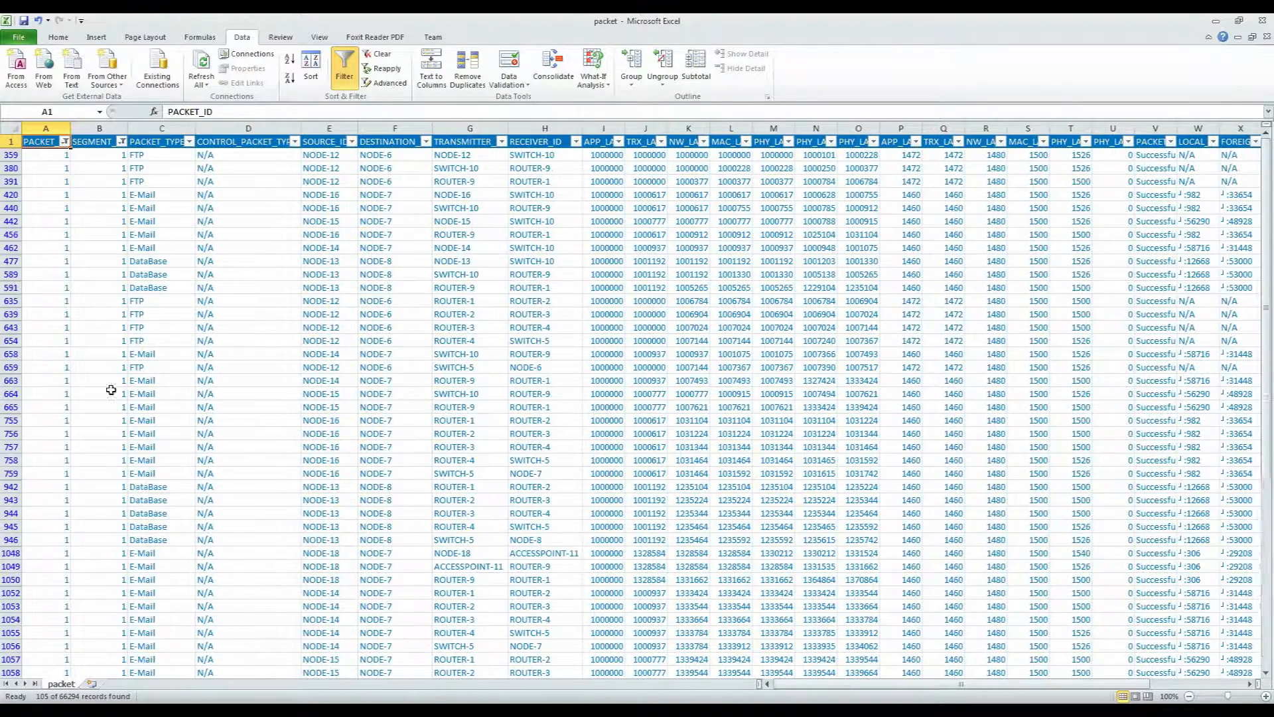
- Filter the packet trace's PACKET_TYPE column to FTP only
left_click(189, 141)
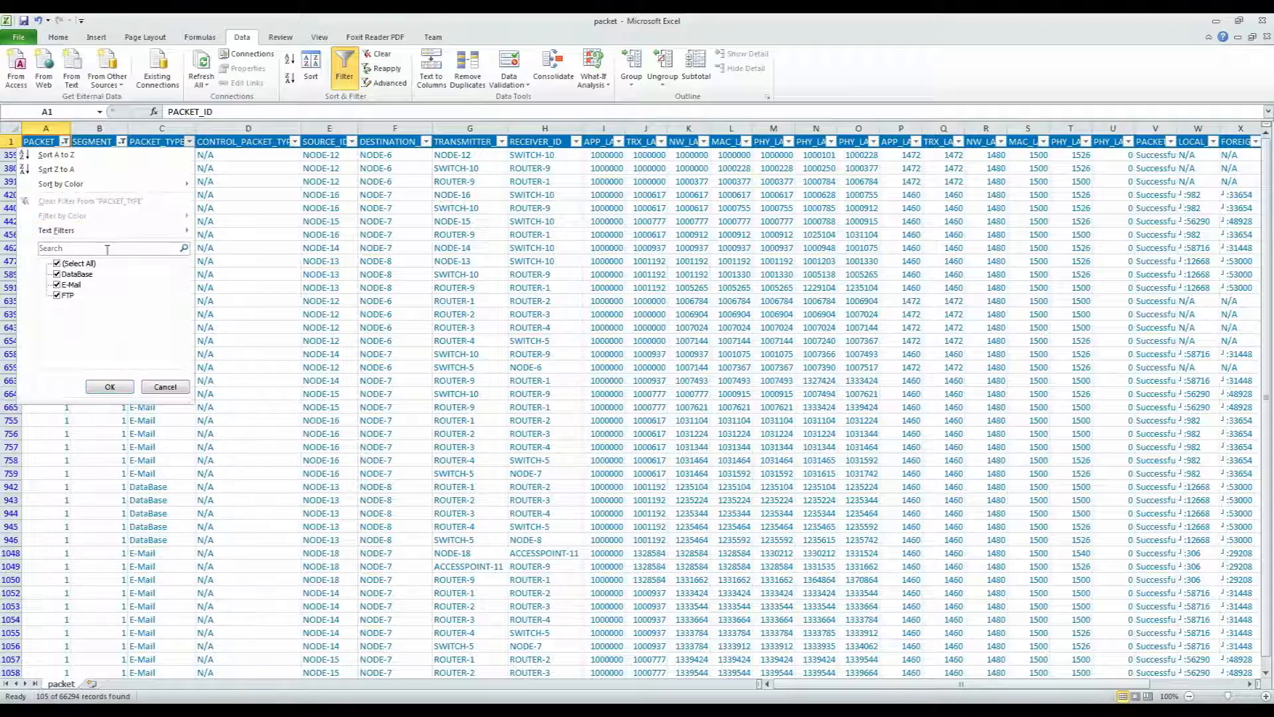
left_click(57, 264)
left_click(69, 295)
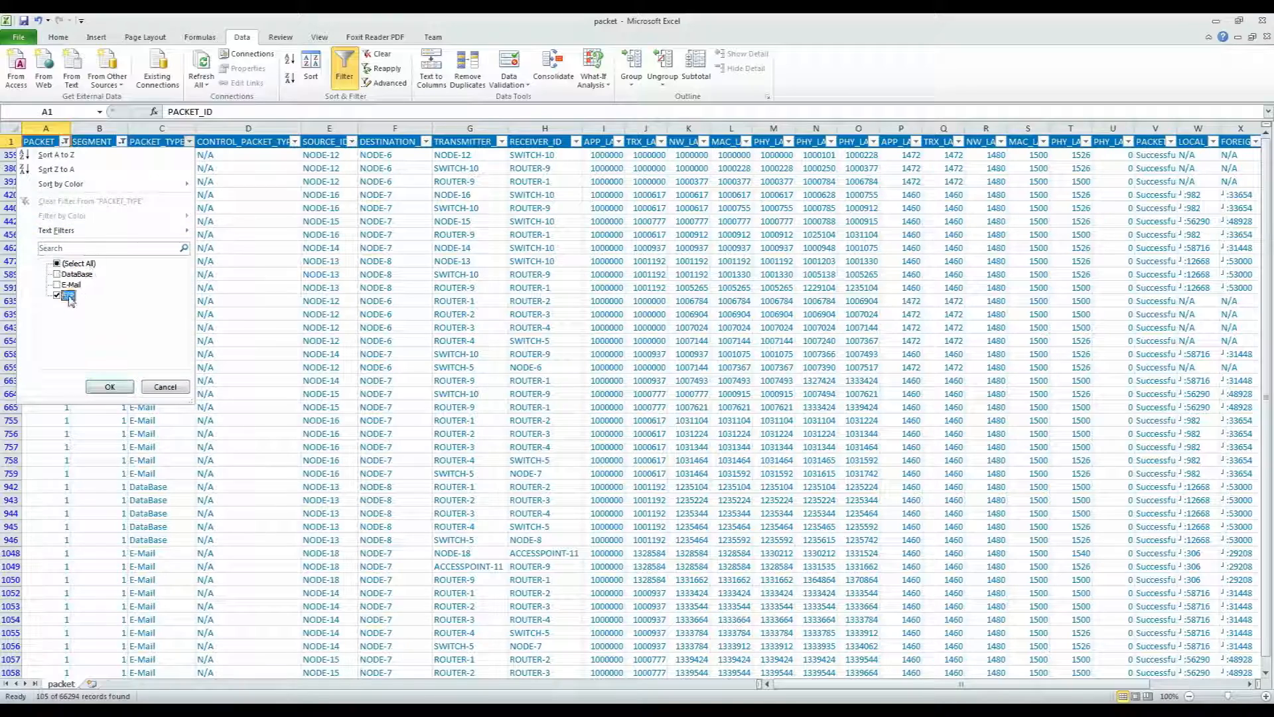
left_click(110, 386)
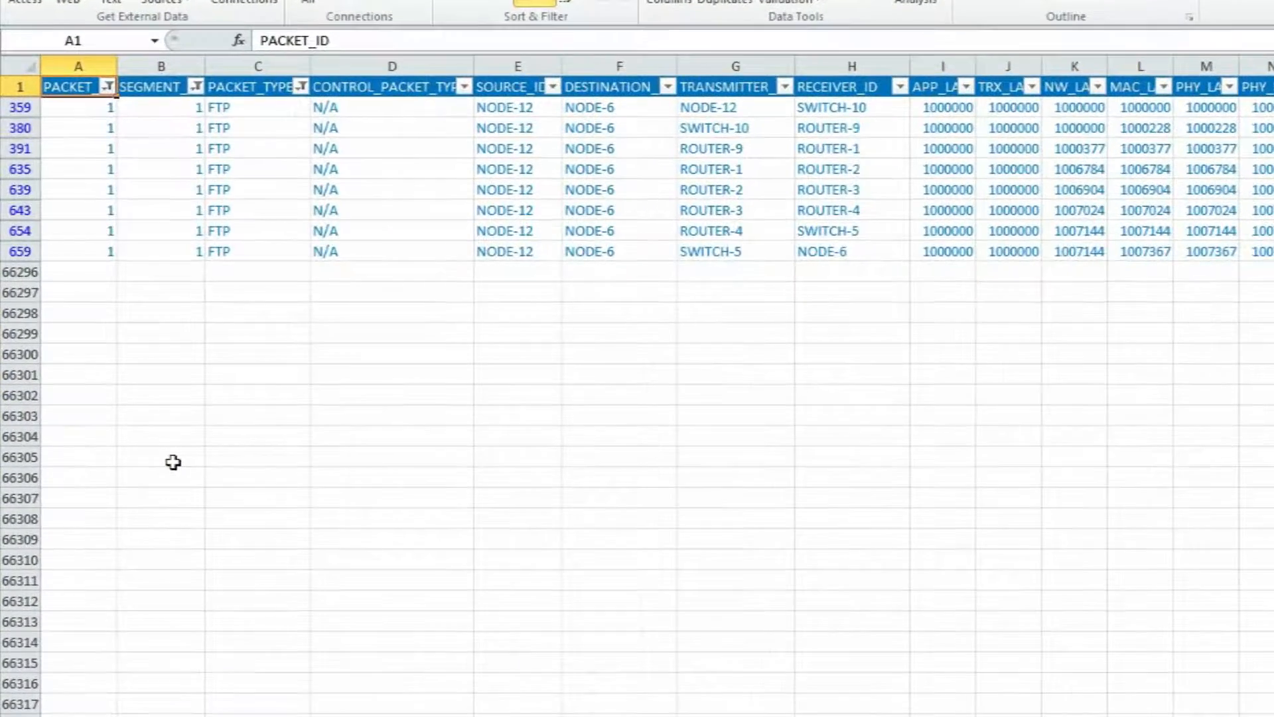